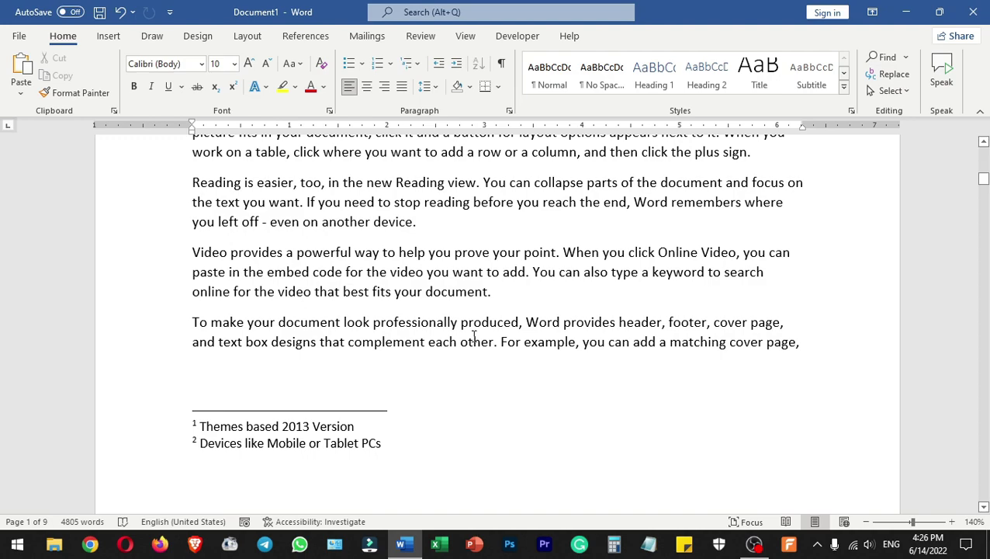
left_click(316, 39)
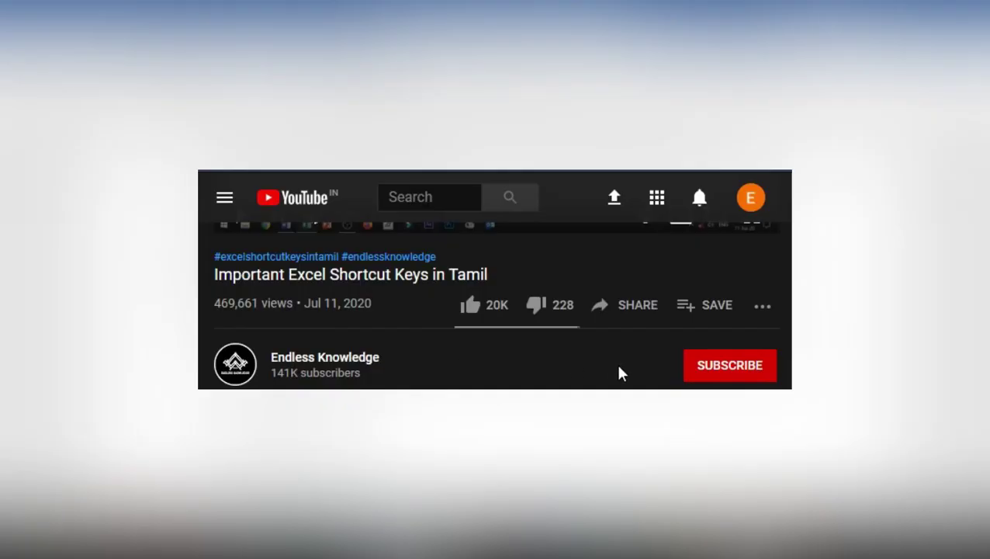
left_click(709, 374)
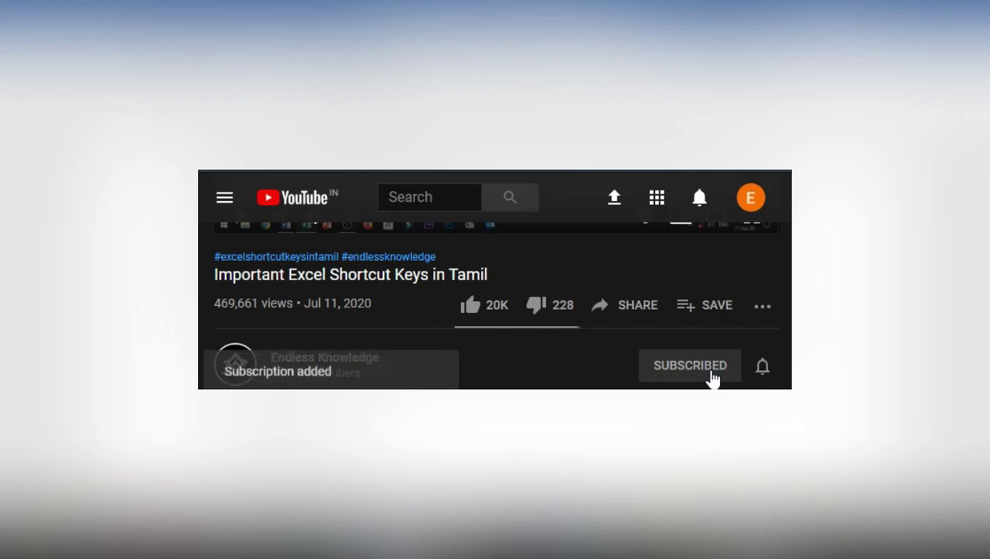
left_click(763, 368)
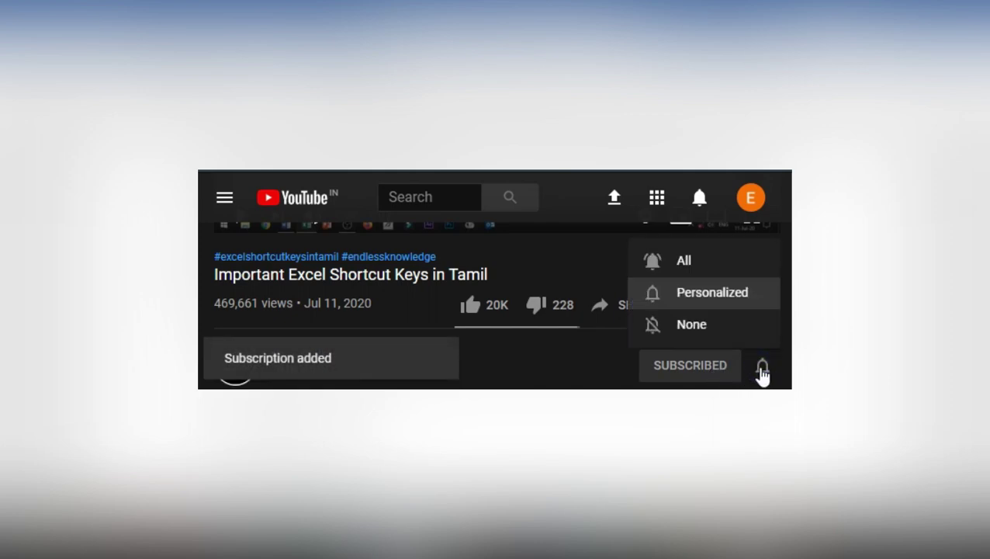
left_click(731, 268)
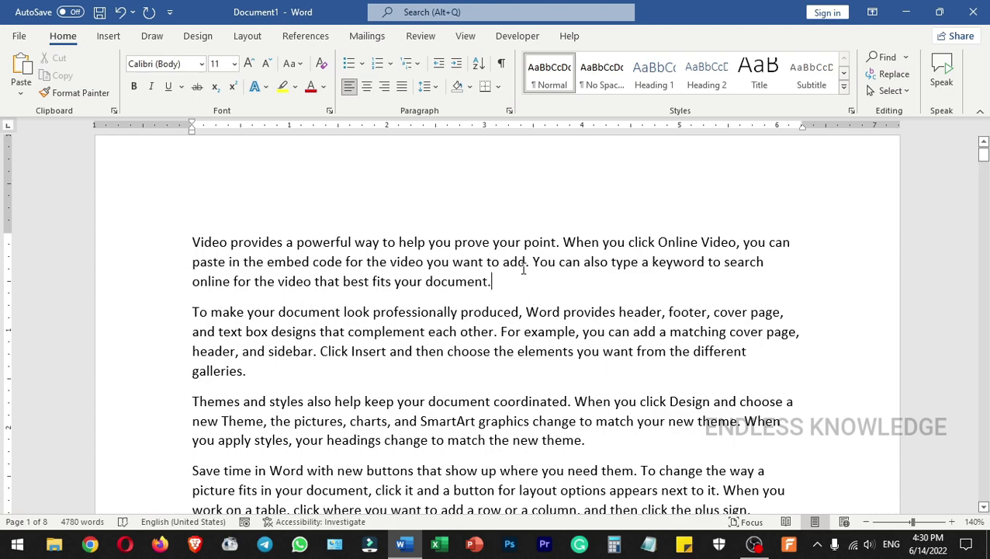
triple_click(476, 241)
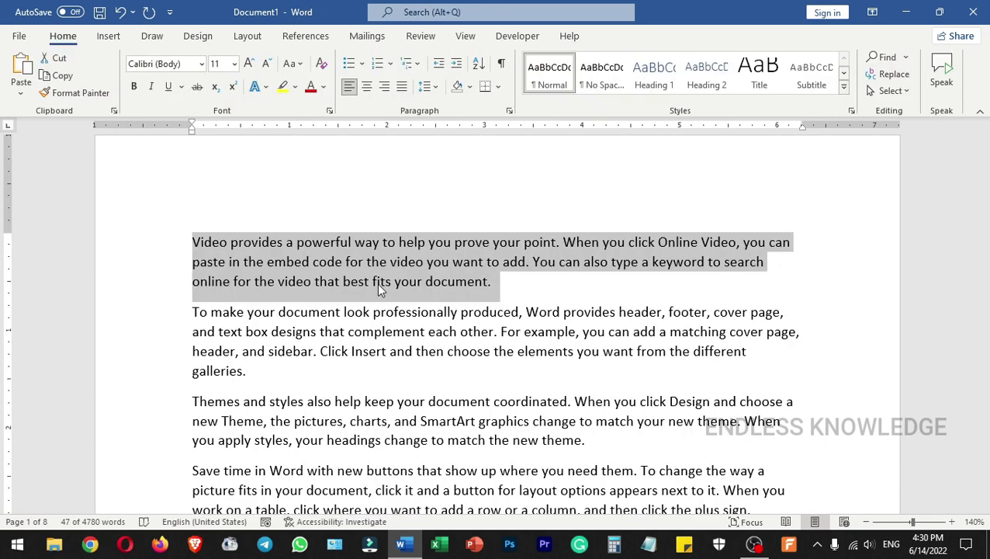
left_click(525, 295)
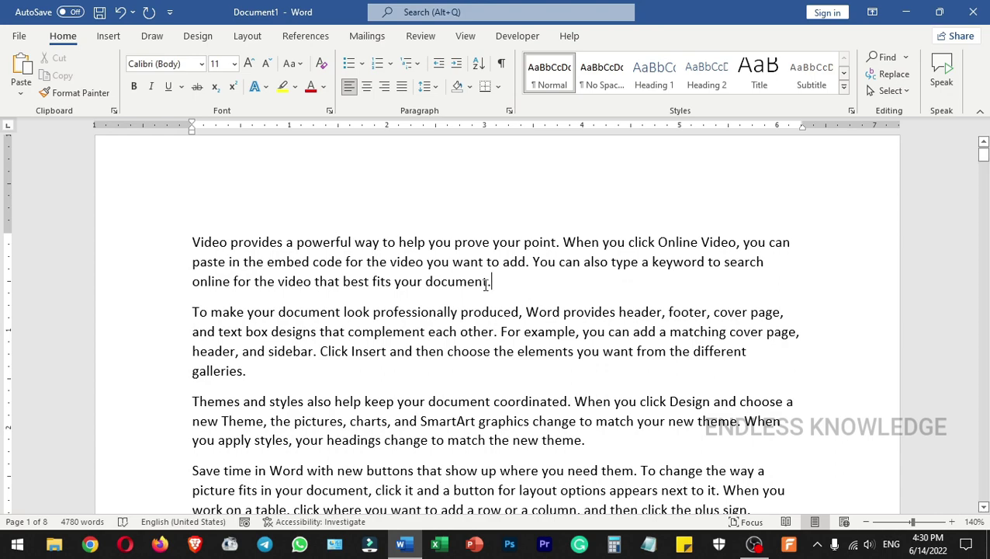
Insert a footnote after "new theme" in the third paragraph on page 1, reading "Themes based on 2013 Version".
left_click(321, 40)
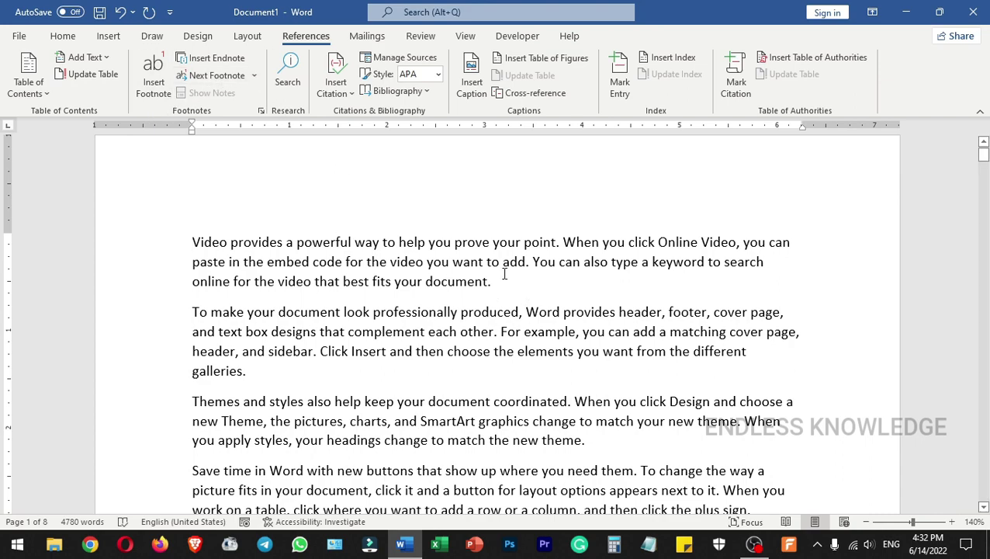
scroll(536, 285, "down", 3)
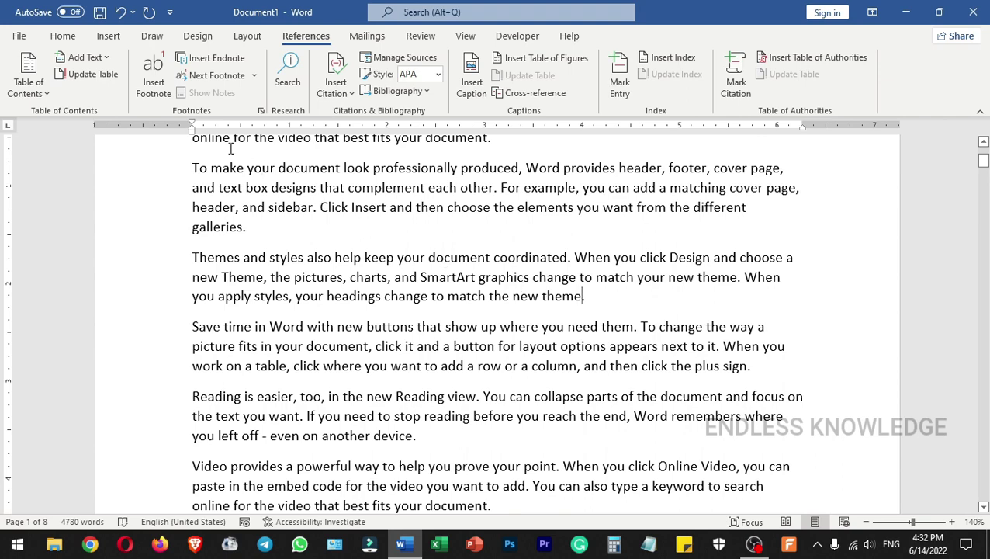
left_click(159, 93)
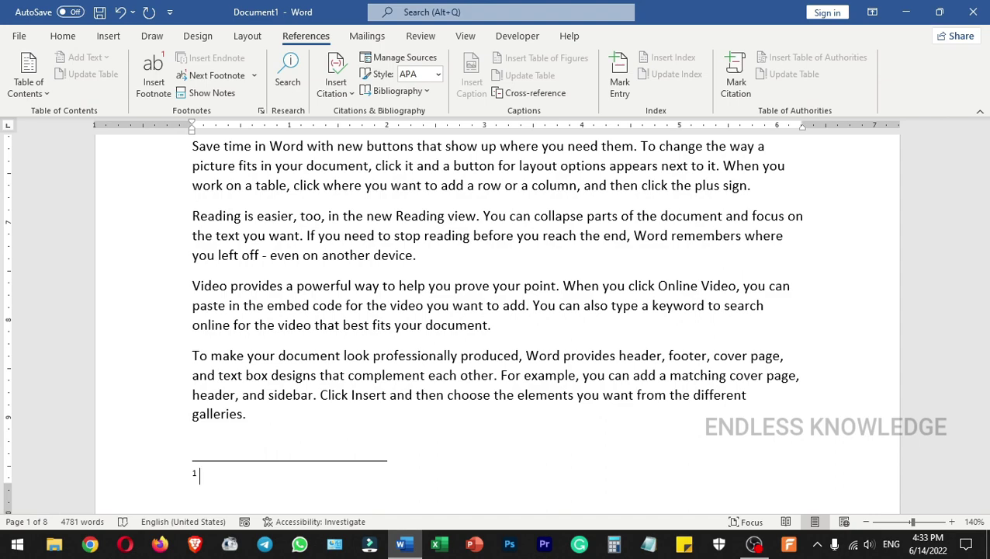
type("Themes based on ")
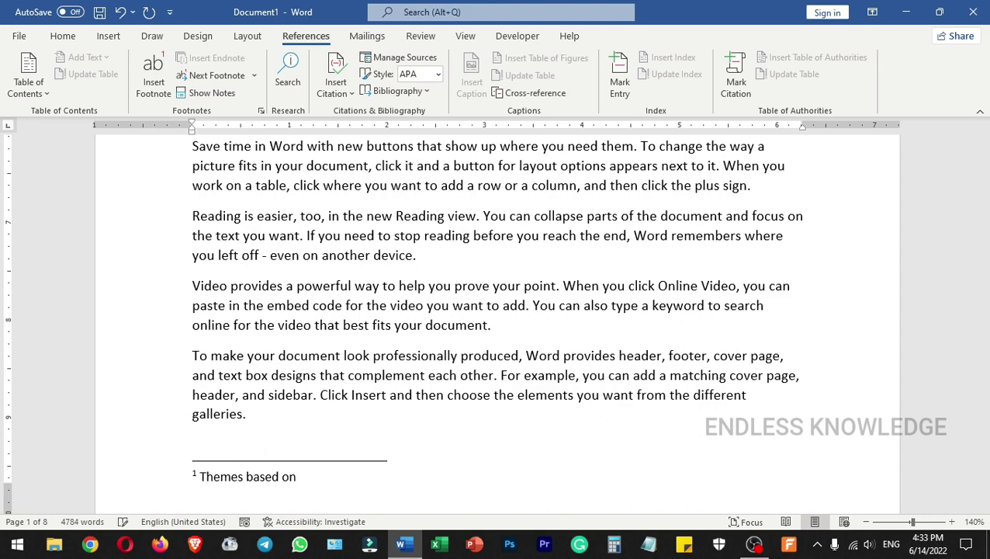
type("2013 Version")
Preview the footnote at its reference mark after "new theme", jump to the note text and return to the mark.
scroll(447, 497, "up", 5)
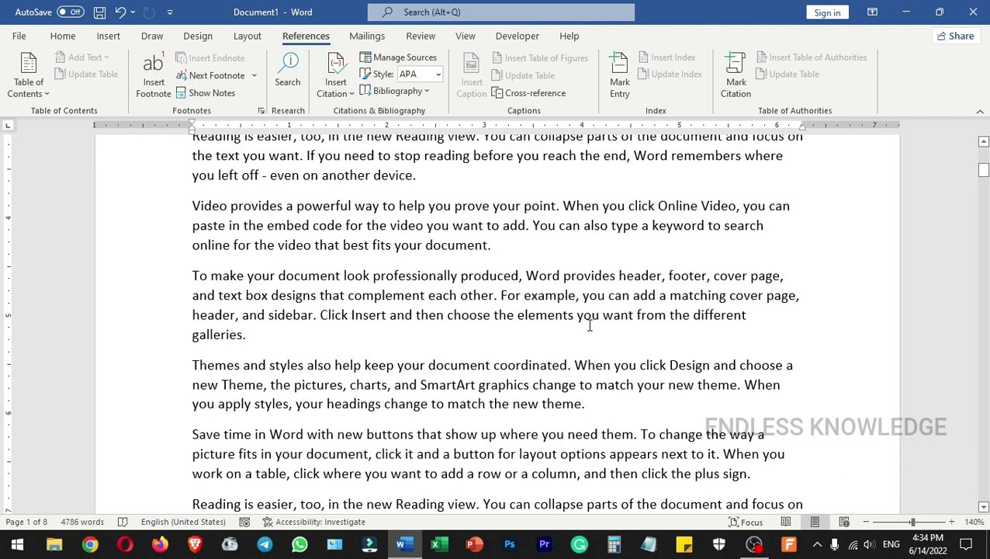
scroll(589, 326, "up", 5)
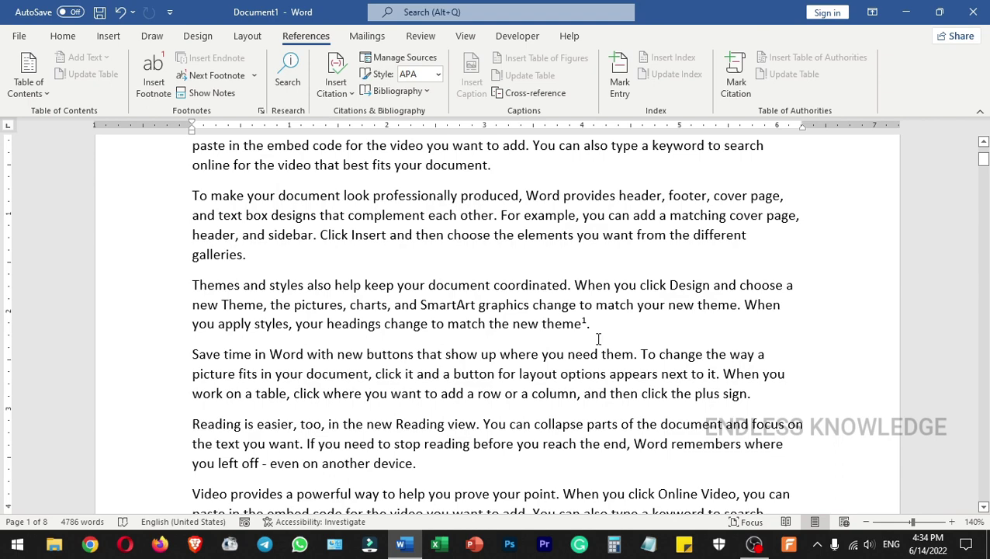
mouse_move(591, 321)
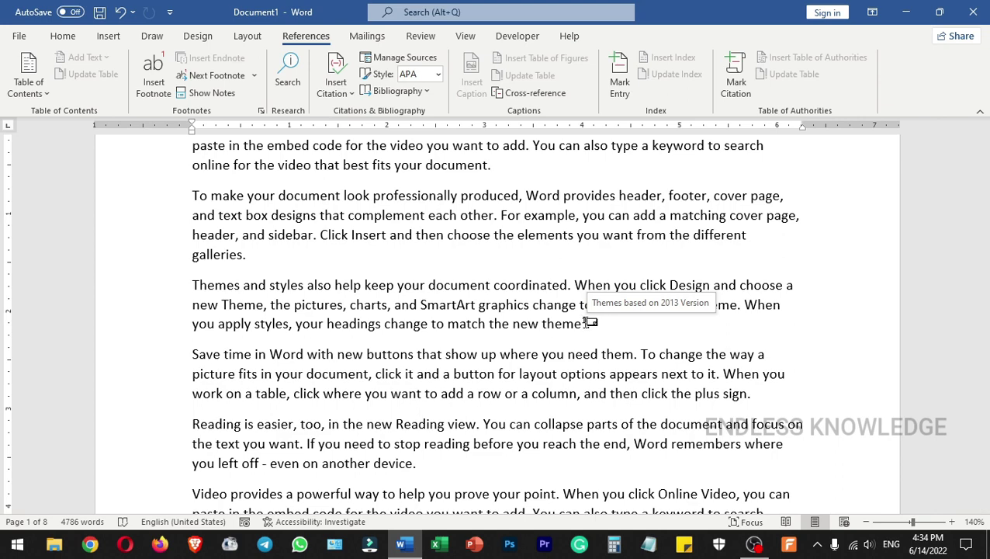
double_click(587, 322)
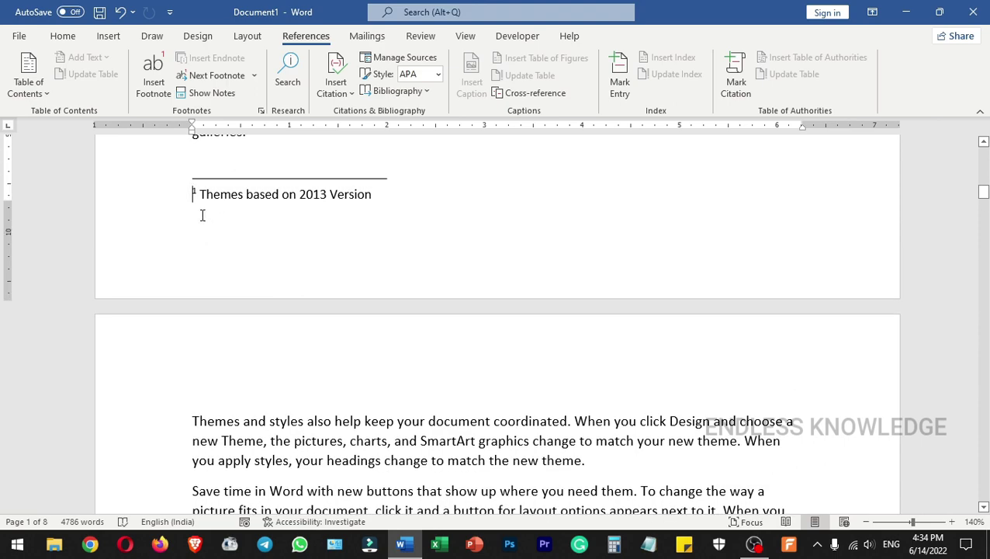
double_click(195, 192)
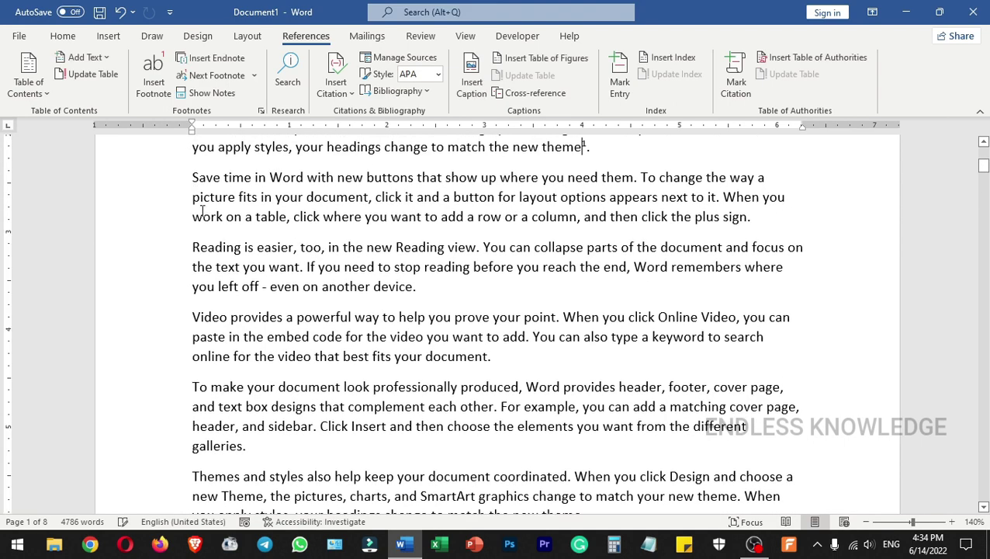
scroll(618, 188, "up", 2)
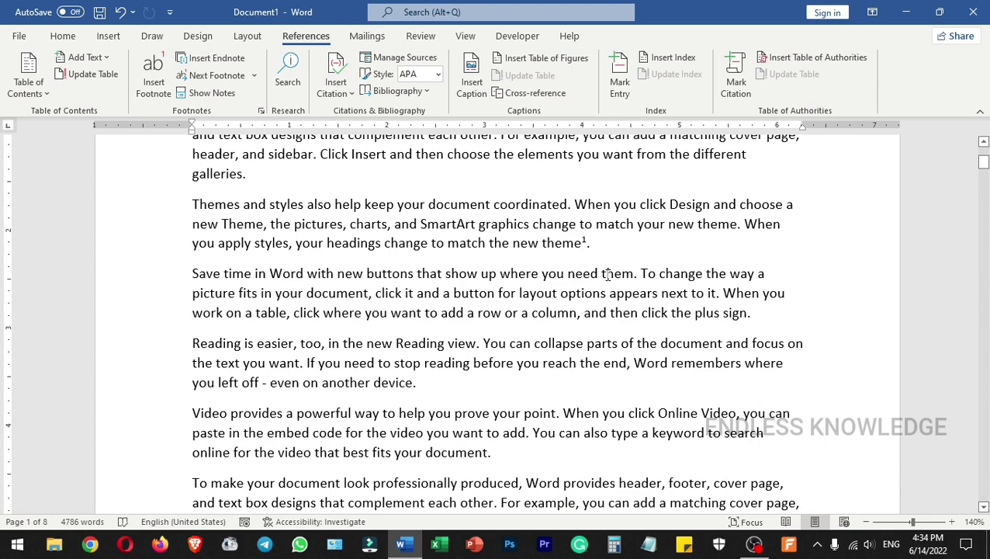
Insert a footnote after "even on another device" in the fifth paragraph on page 1, reading "Devices like Mobile or Tablet PCs".
scroll(608, 273, "down", 3)
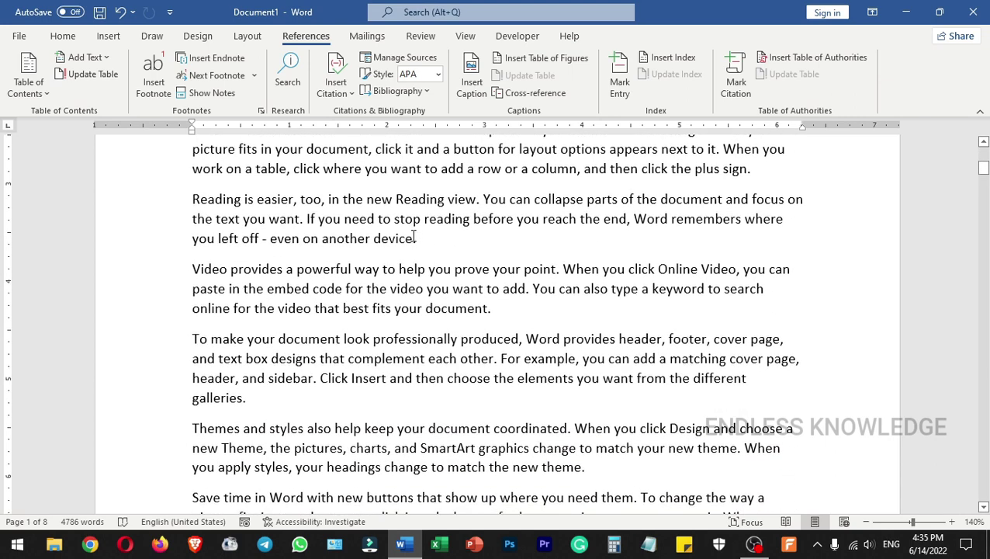
left_click(413, 239)
left_click(154, 78)
scroll(290, 184, "down", 5)
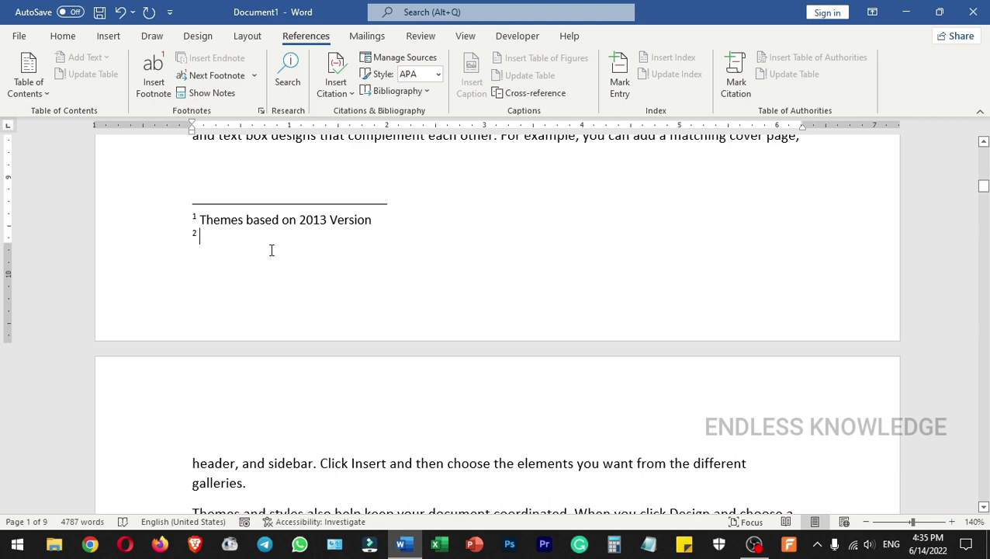
type("Devices")
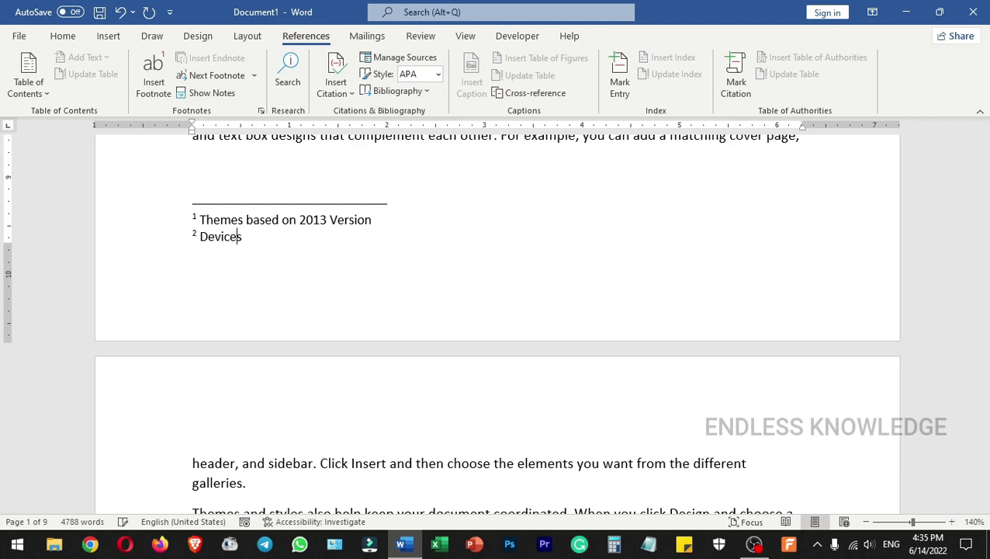
type(" like Mobile or ")
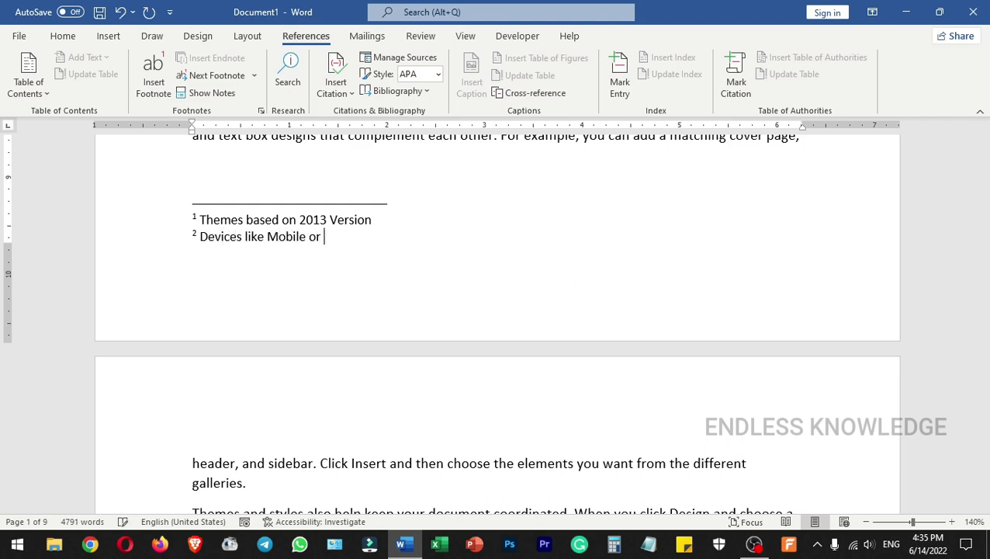
type("Tablet PCs")
Jump from the second footnote back to its reference mark in the body text.
double_click(196, 233)
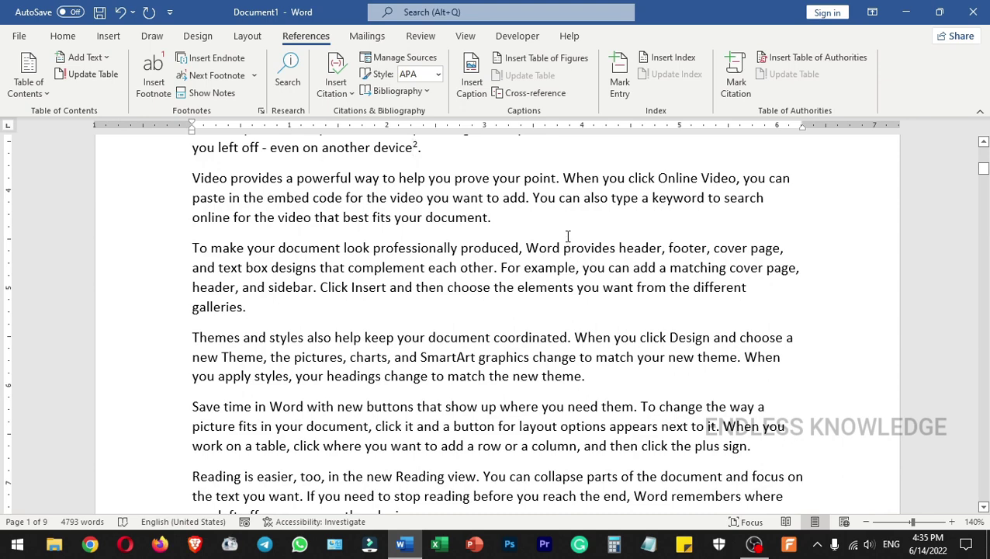
scroll(419, 178, "up", 2)
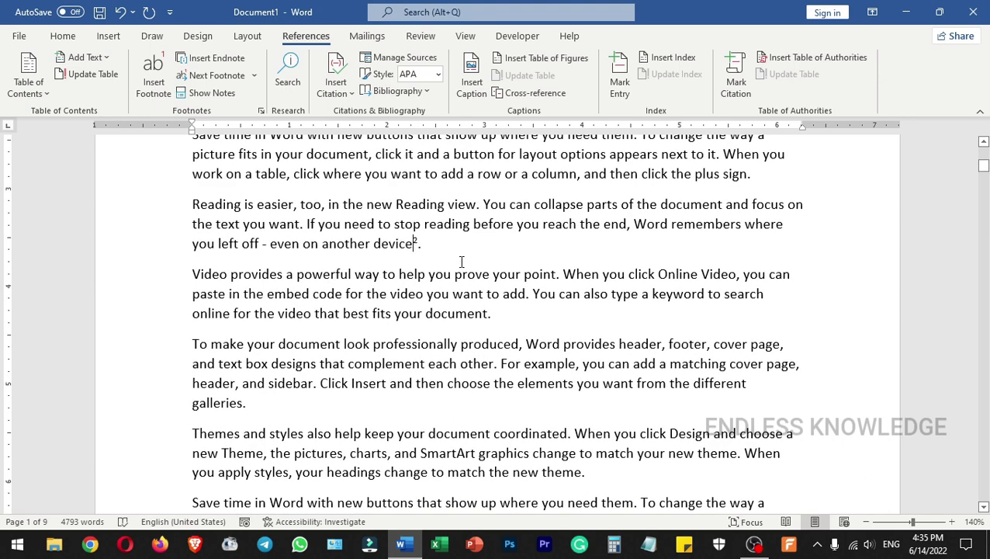
scroll(461, 262, "up", 6)
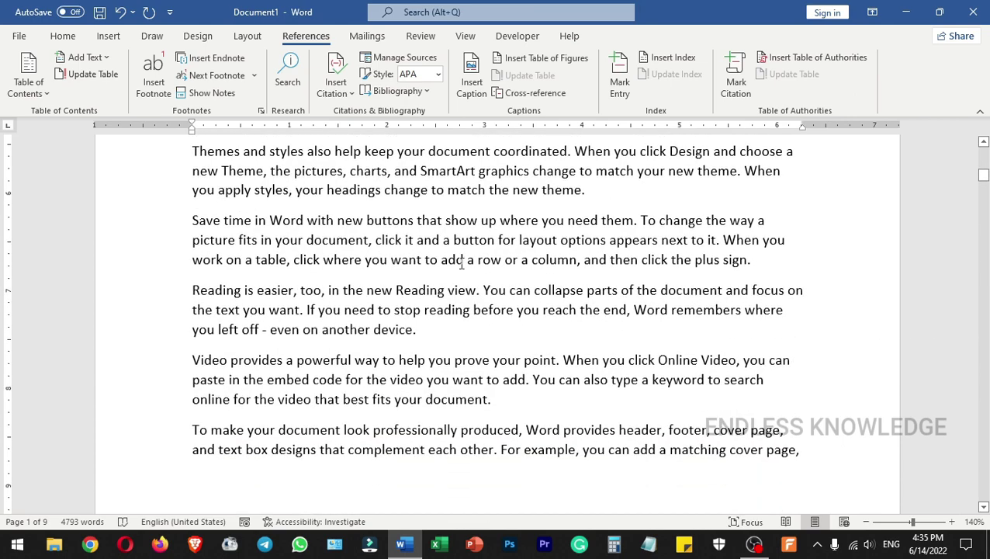
scroll(461, 264, "down", 5)
key("Delete")
scroll(461, 271, "down", 2)
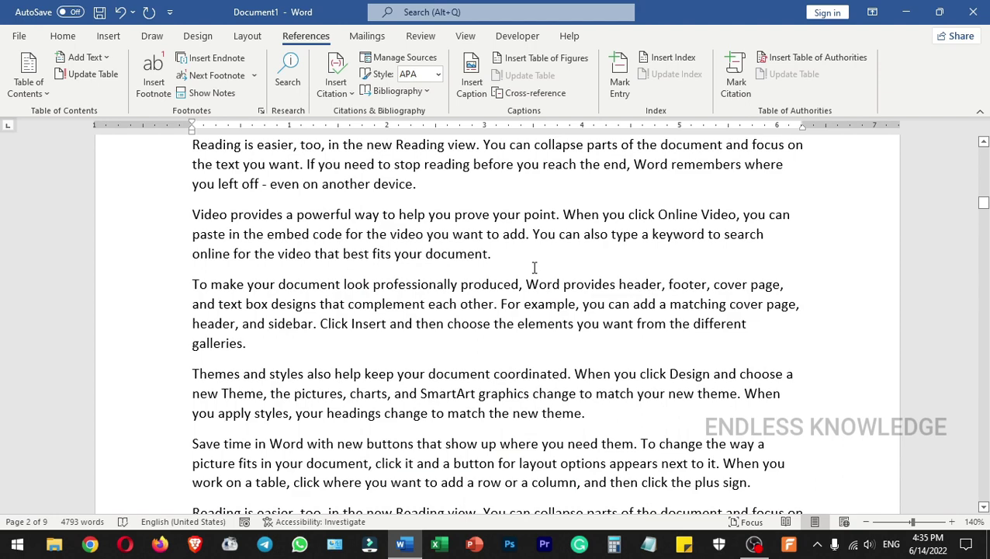
scroll(534, 267, "up", 4)
scroll(574, 264, "down", 2)
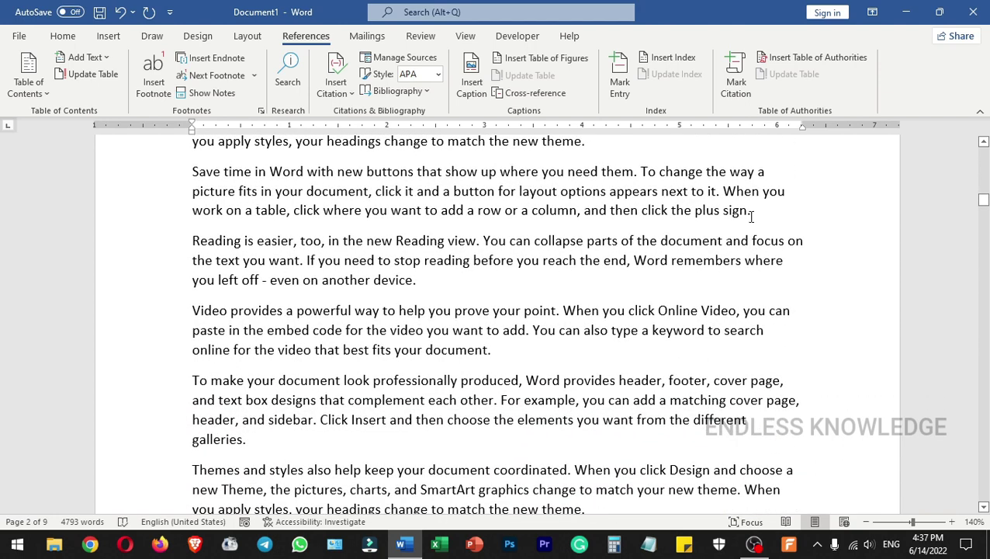
left_click(748, 211)
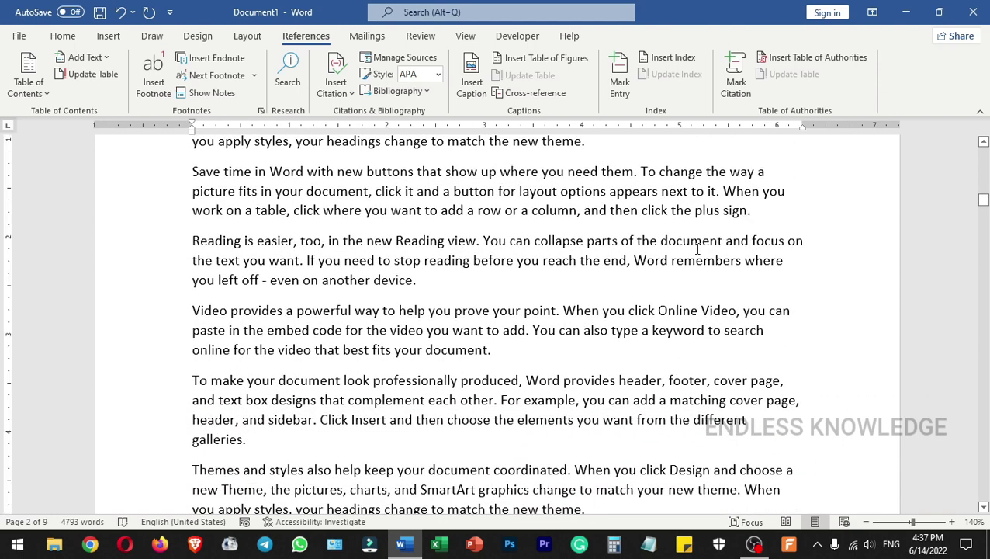
left_click(153, 76)
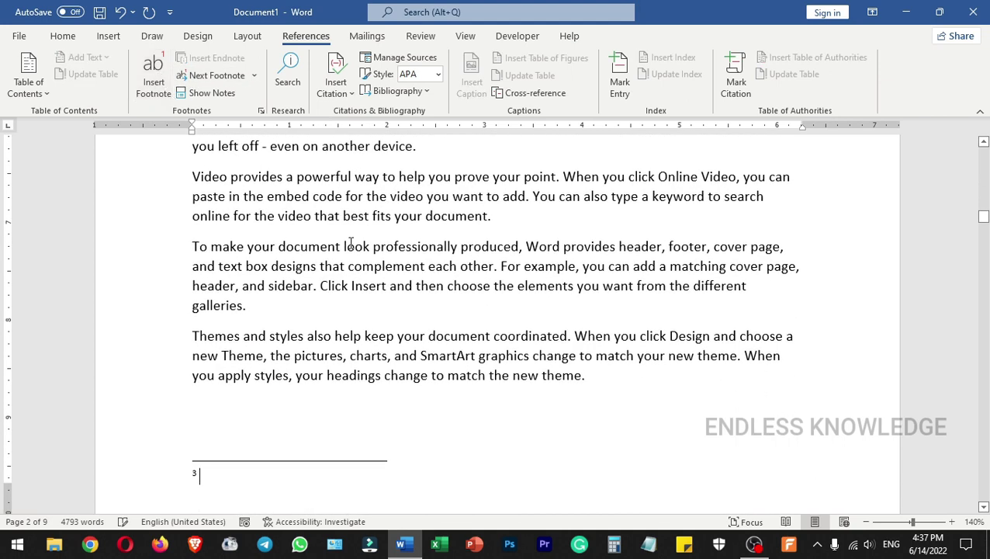
scroll(367, 284, "down", 1)
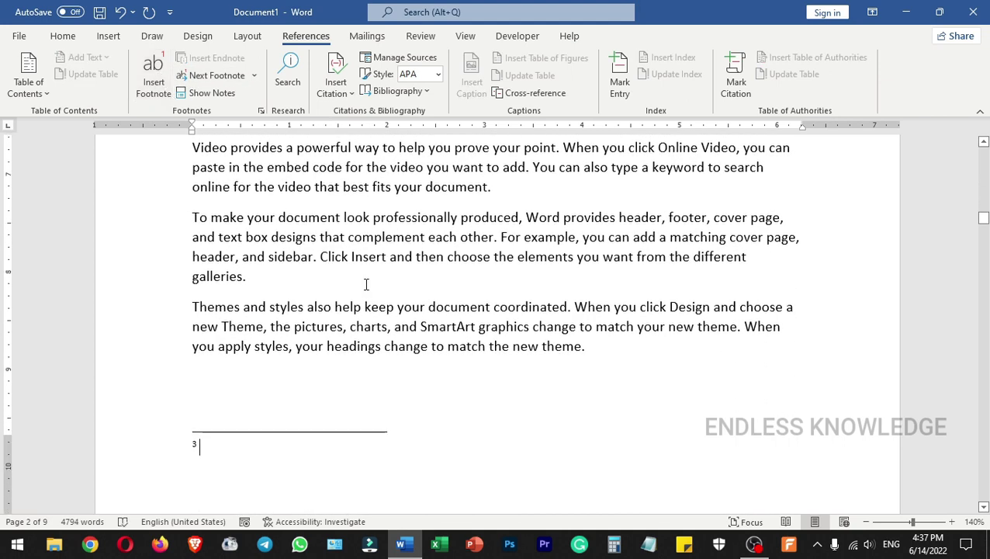
scroll(366, 284, "down", 1)
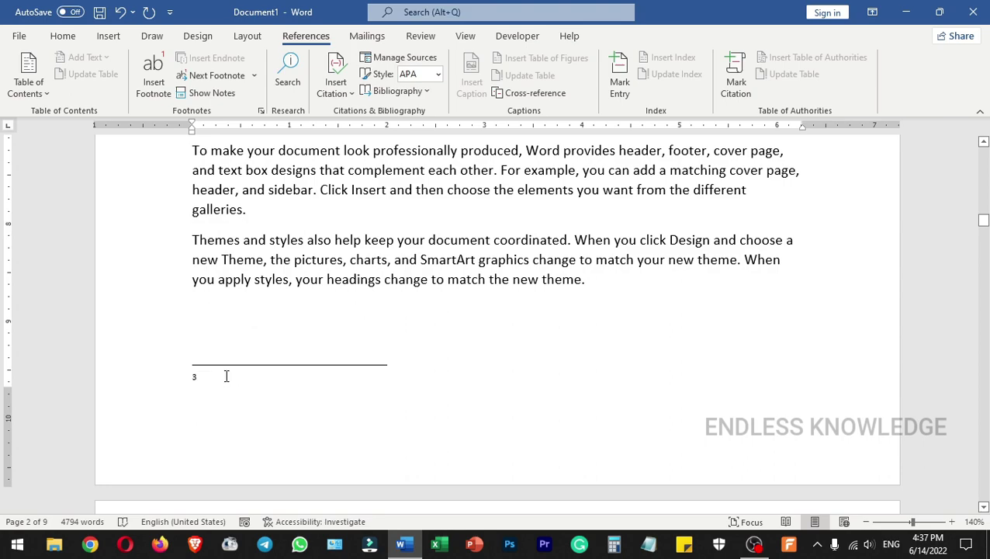
type("s")
type("Visit www.youtube.com/endless")
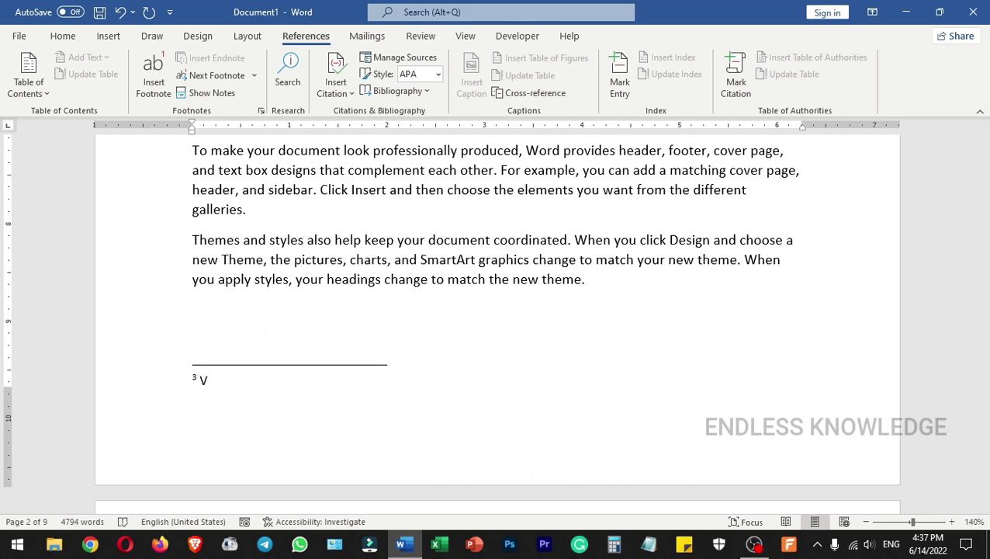
type("knowledge for more info")
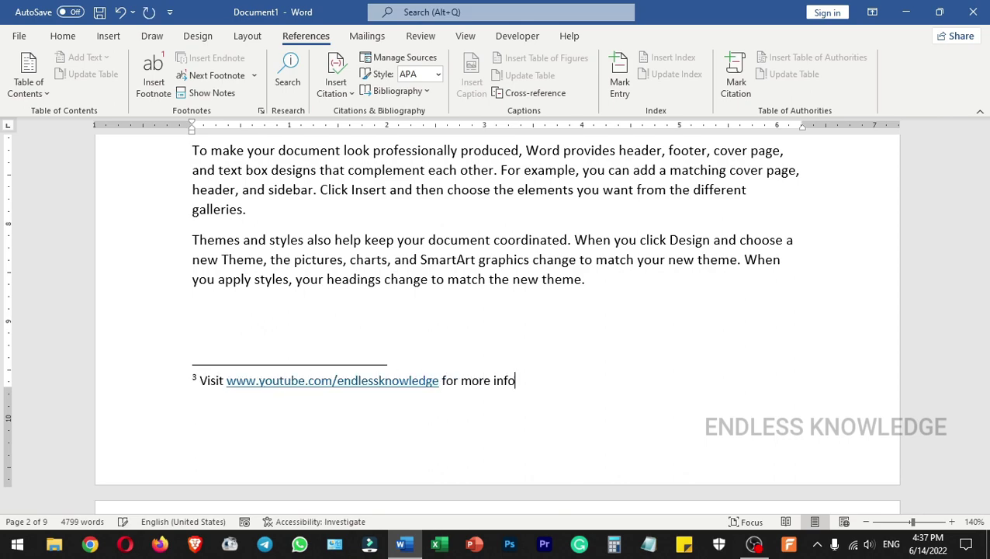
type(".")
Insert an endnote after "online for the video that best fits your document" near the end of page 2.
scroll(523, 344, "up", 2)
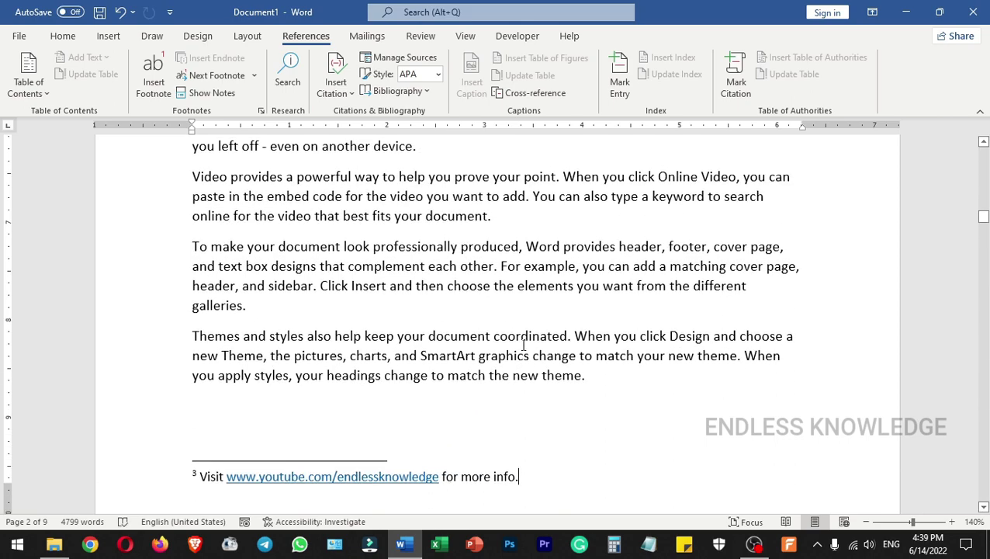
left_click(489, 219)
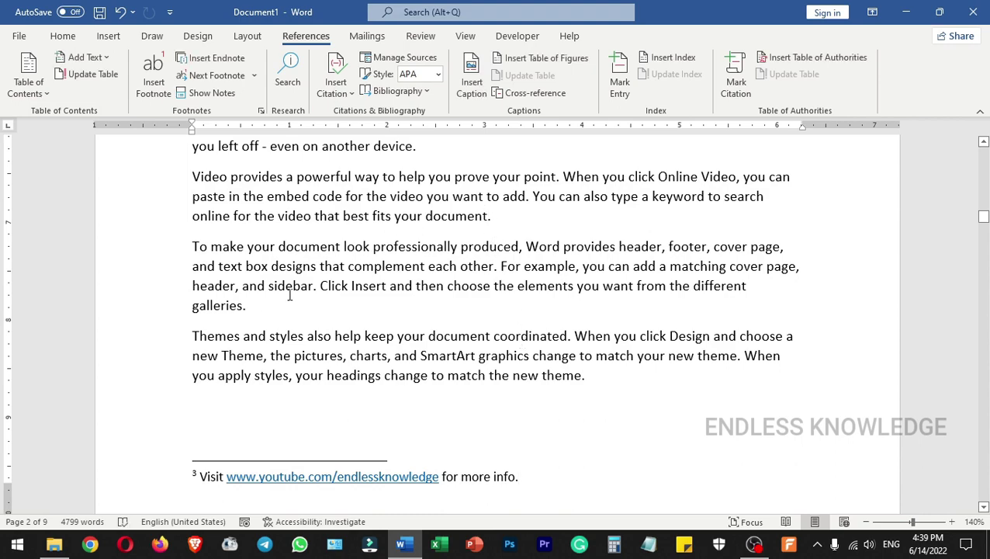
left_click(242, 62)
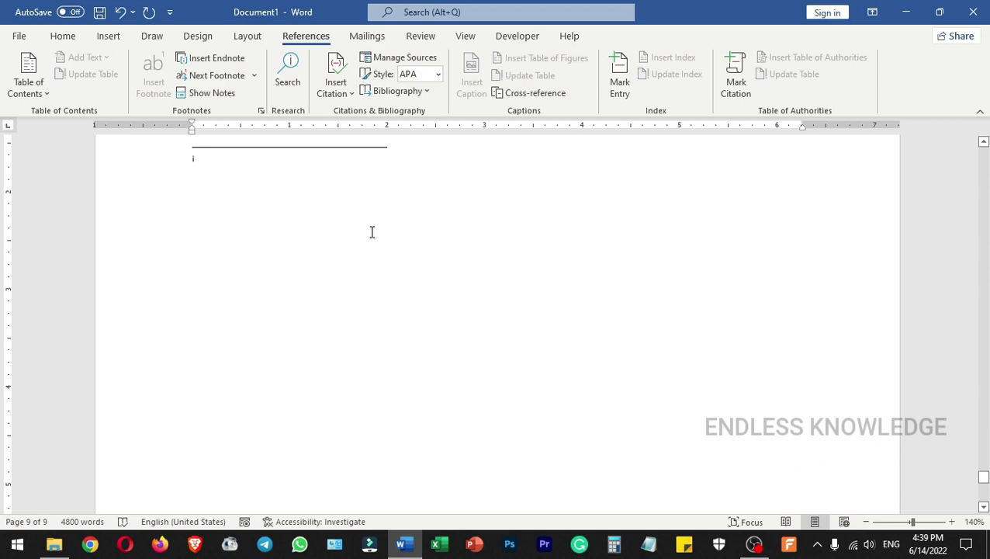
scroll(371, 232, "up", 2)
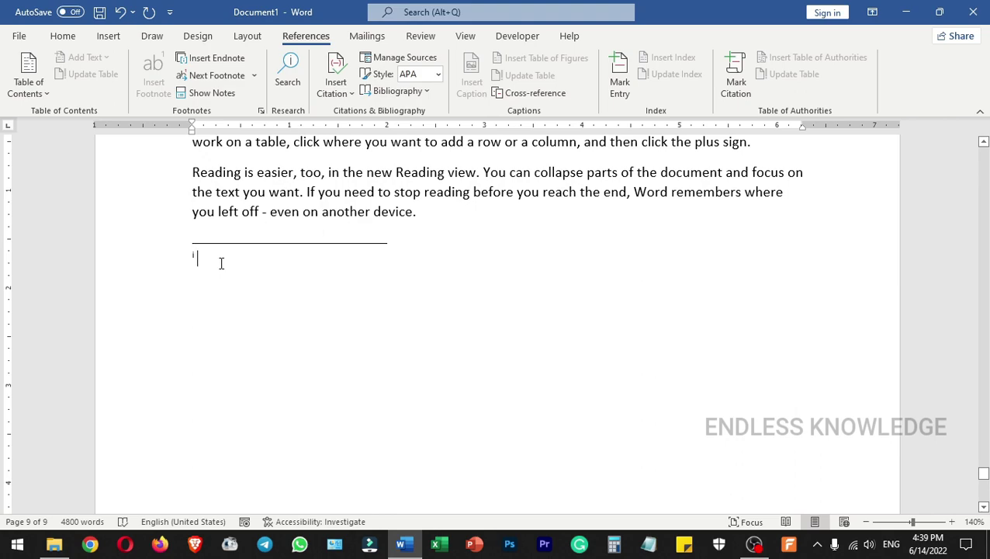
scroll(221, 264, "up", 1)
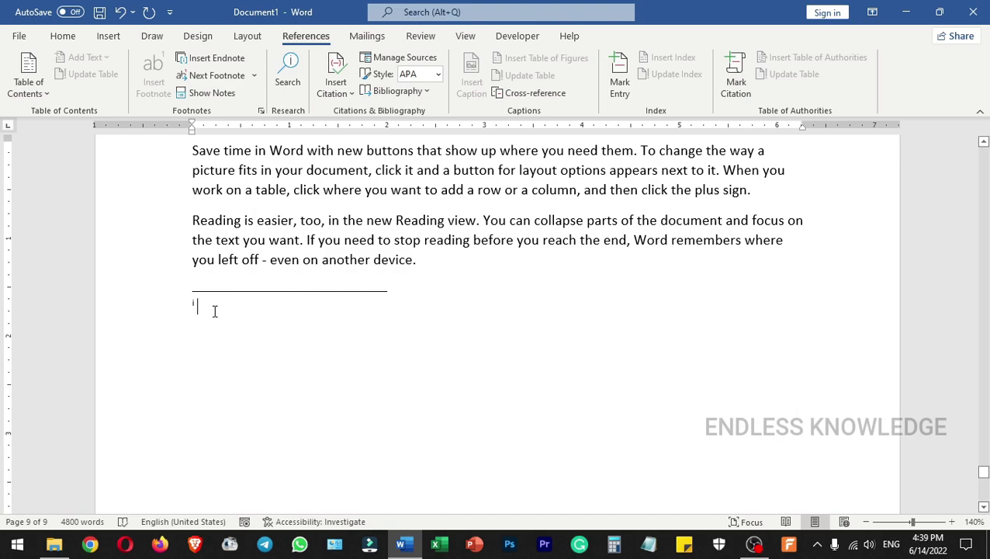
scroll(264, 319, "up", 1)
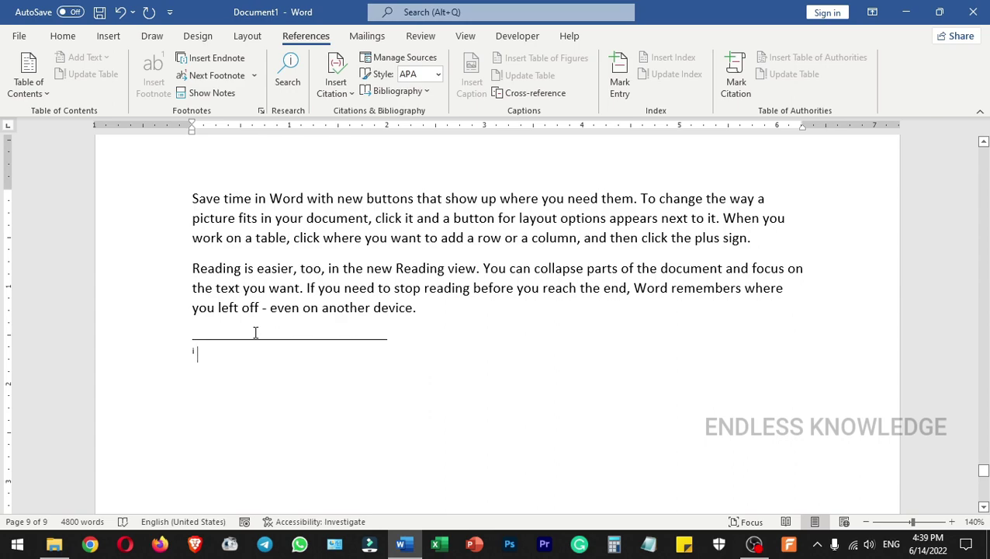
Jump from the endnote to its reference mark on page 2 and return to the note.
scroll(255, 333, "down", 1)
key("ctrl+z")
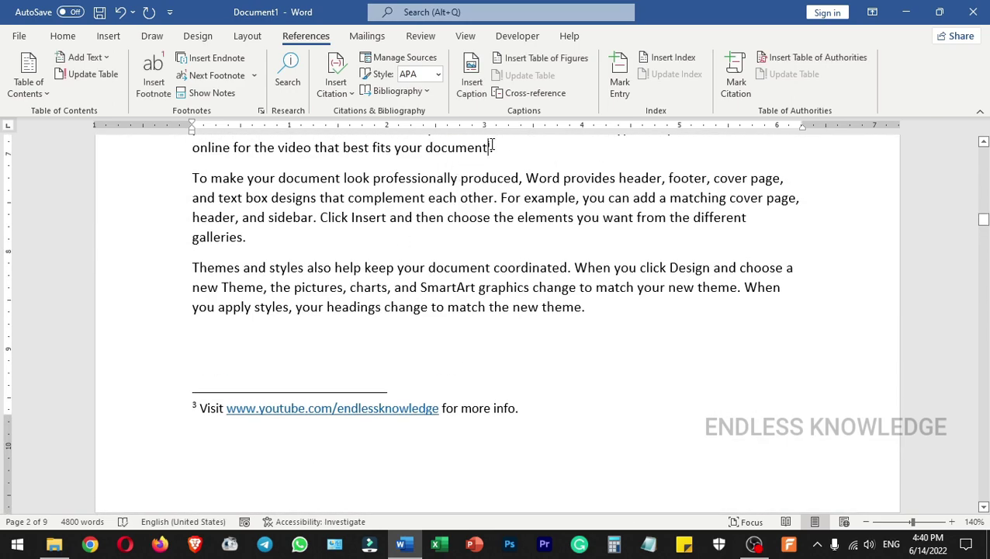
double_click(490, 146)
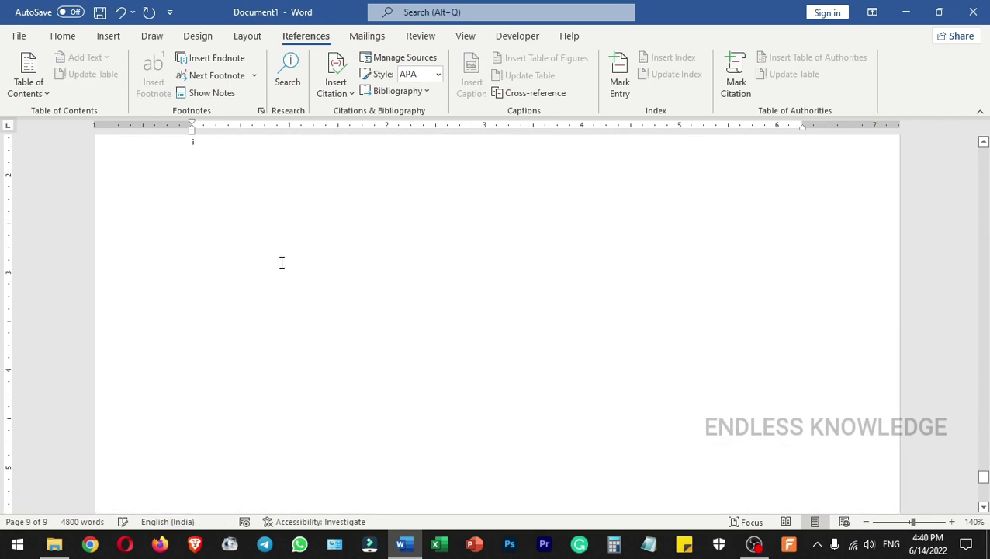
scroll(272, 252, "up", 2)
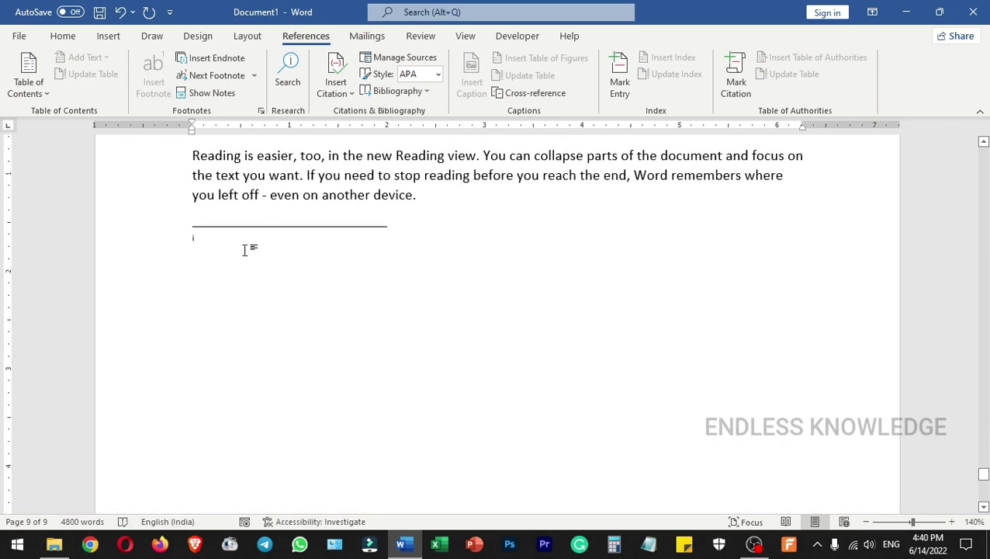
type("Ek")
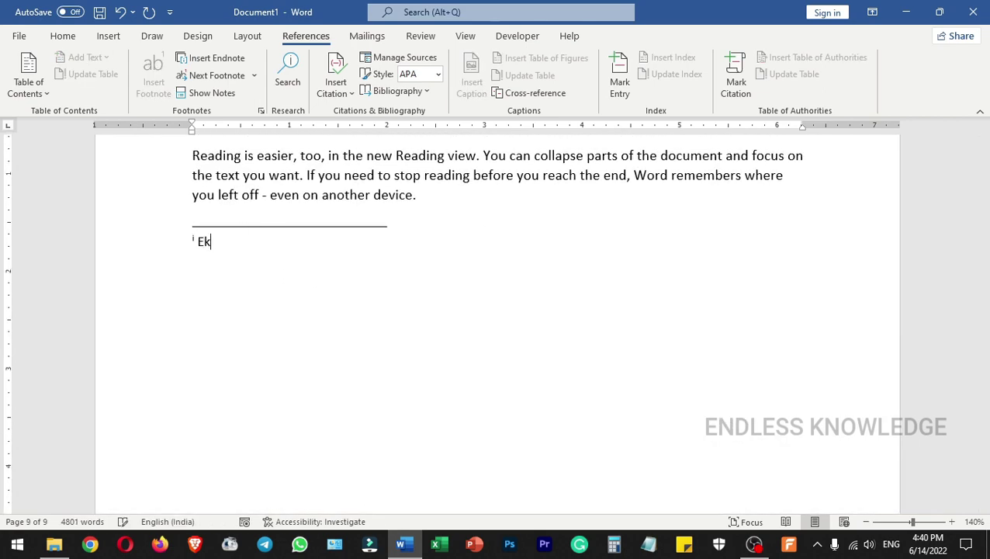
type(", (2019). Content what you see is Retrieved from www.wikipedia.com")
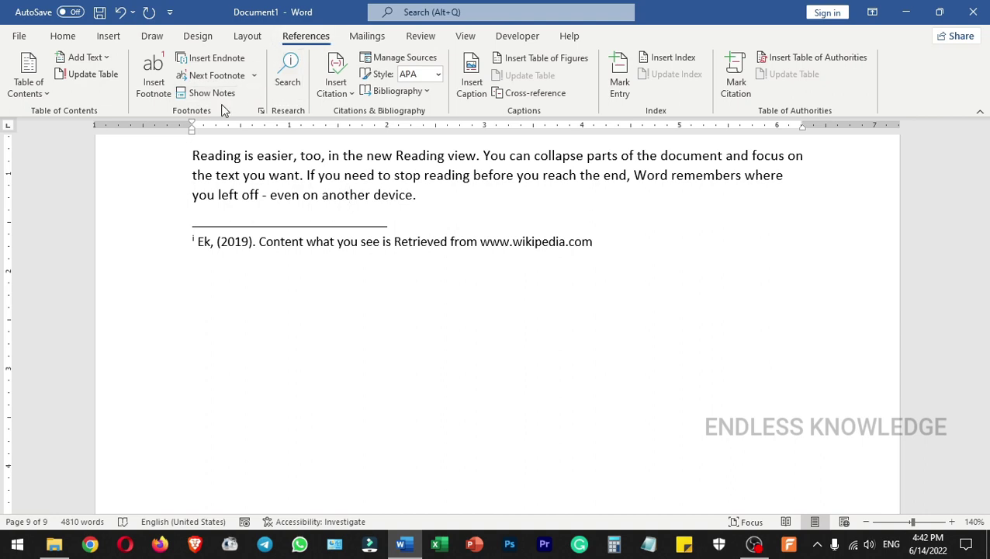
Navigate back two footnotes from the last page, to the reference mark after "even on another device" on page 1.
left_click(255, 77)
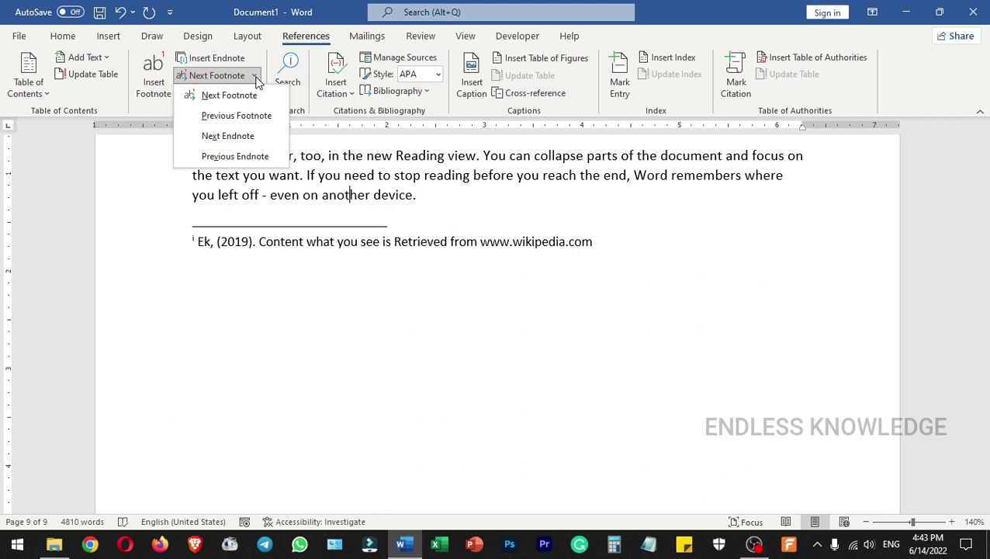
left_click(255, 117)
left_click(253, 76)
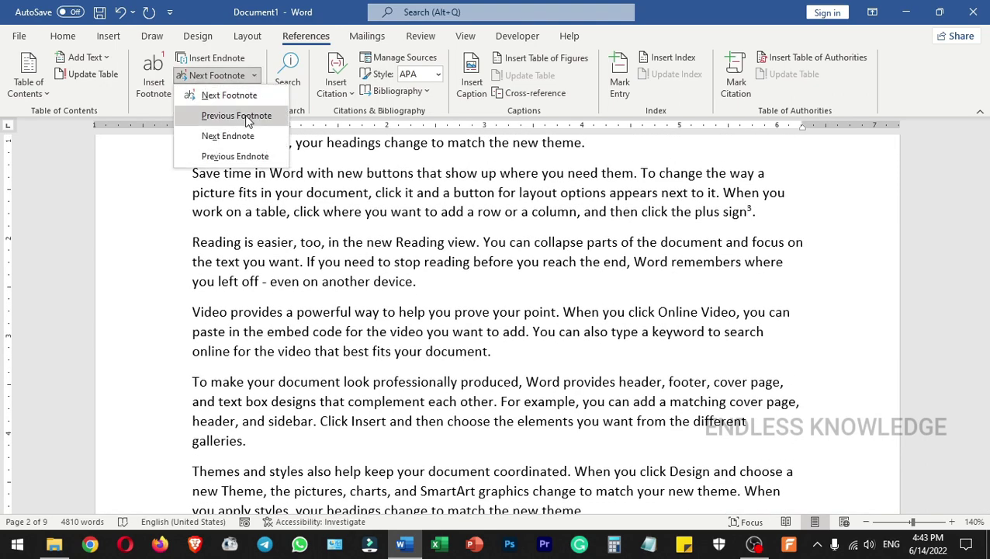
left_click(247, 116)
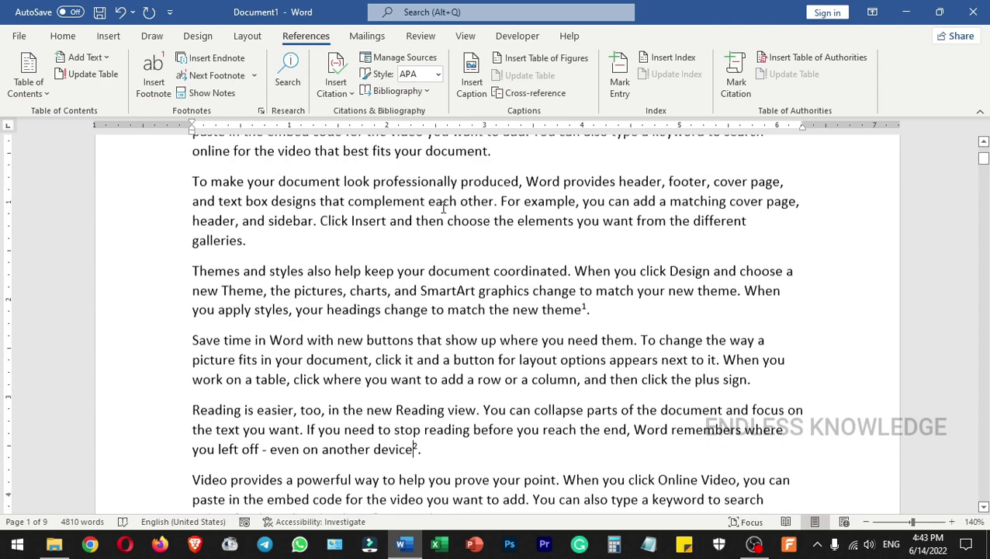
Jump from the reference mark after "new theme" on page 1 to its footnote text.
scroll(444, 207, "up", 2)
scroll(450, 213, "down", 4)
scroll(504, 202, "up", 1)
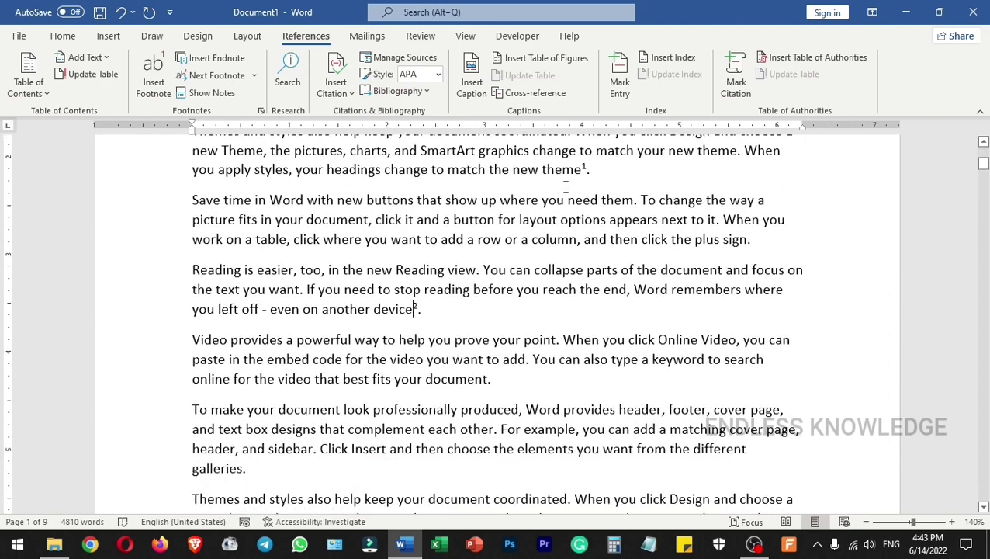
double_click(584, 167)
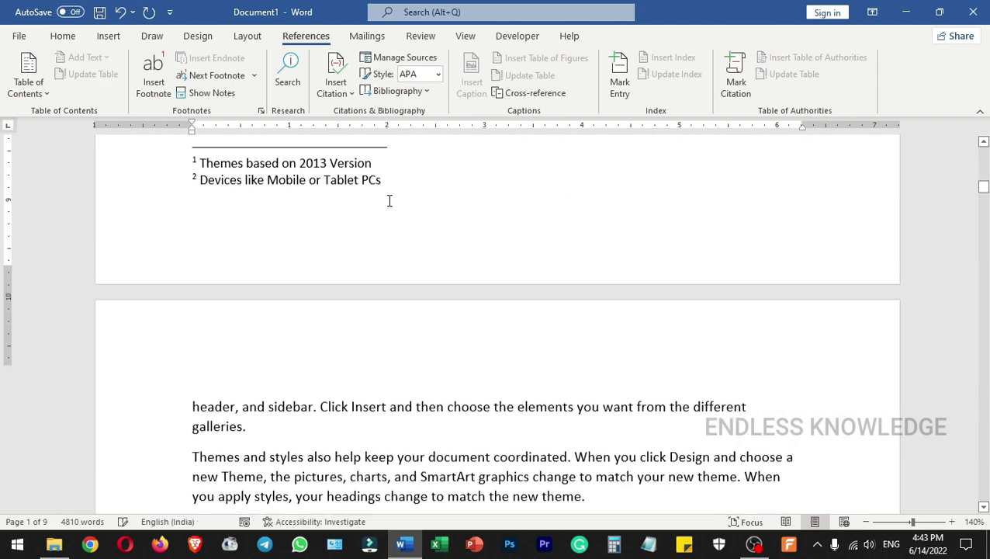
scroll(400, 225, "up", 2)
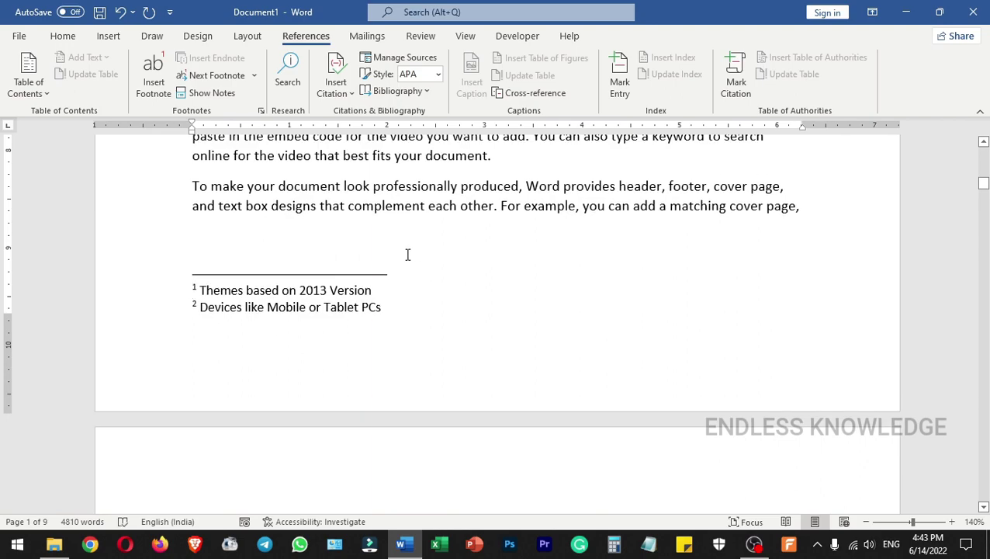
Set the footnote numbering to restart each page for the whole document and check the footnotes on pages 1 and 2.
scroll(399, 281, "down", 7)
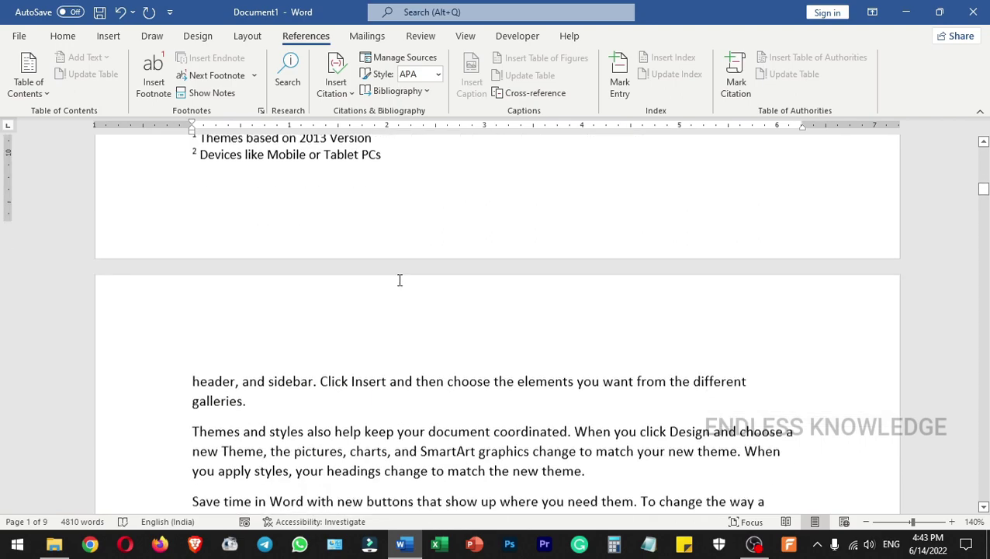
scroll(389, 289, "down", 10)
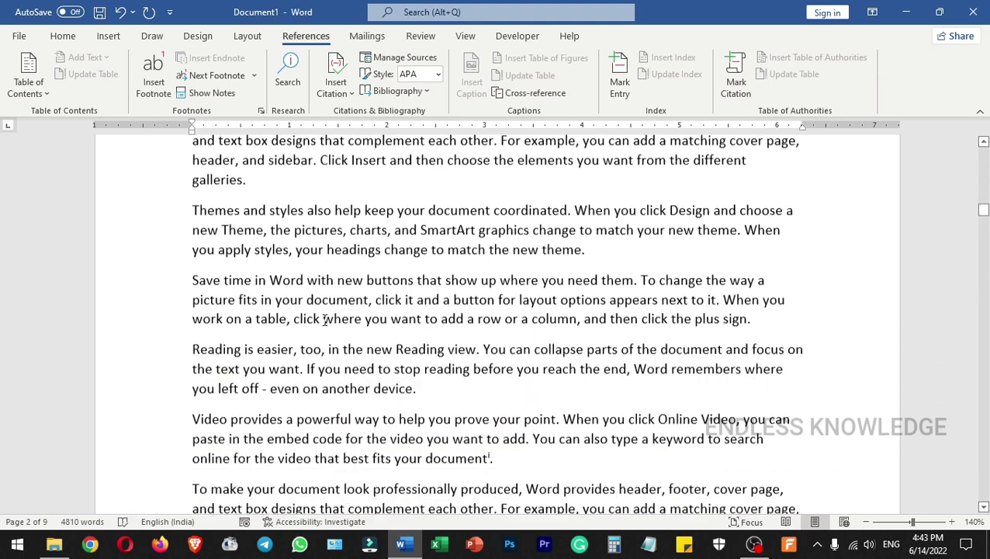
scroll(233, 344, "down", 1)
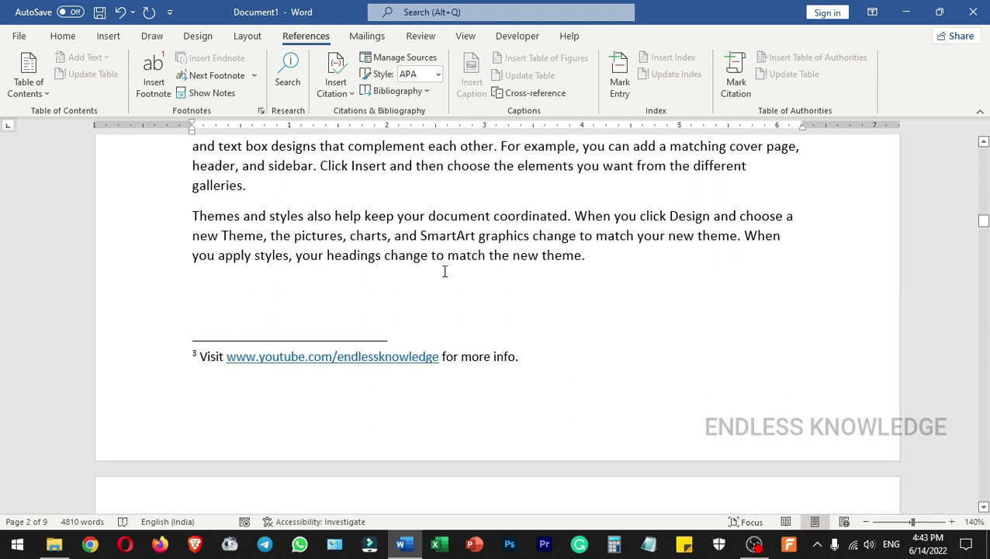
left_click(197, 363)
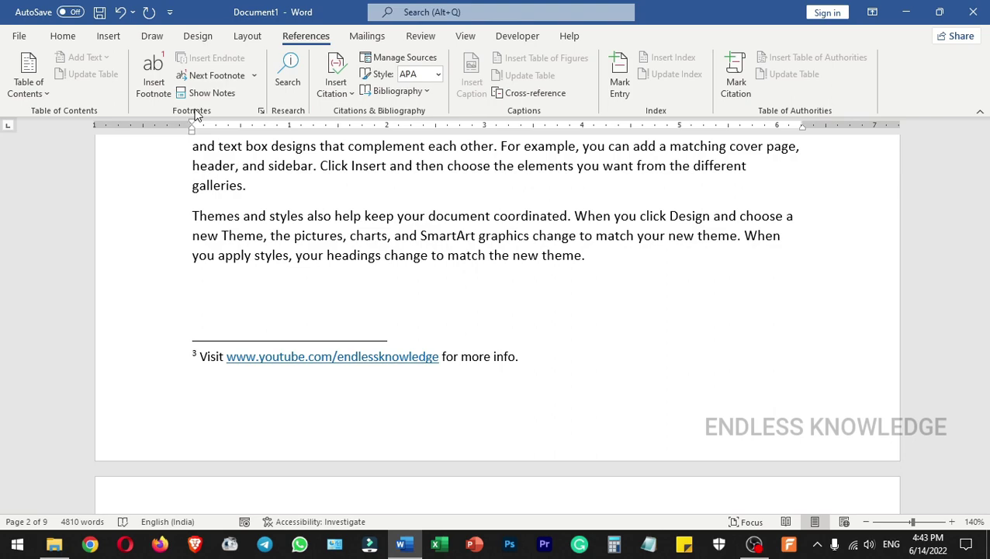
left_click(262, 111)
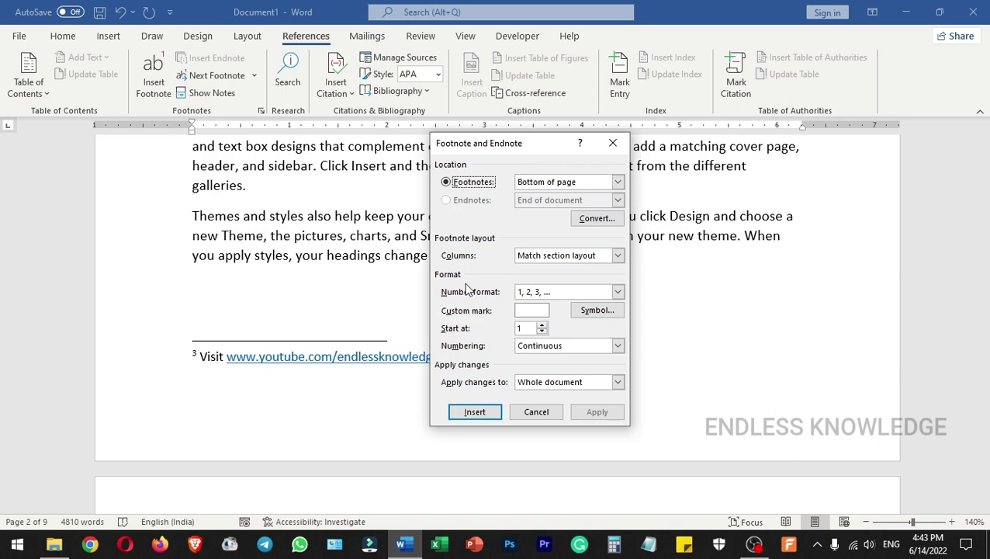
left_click(619, 346)
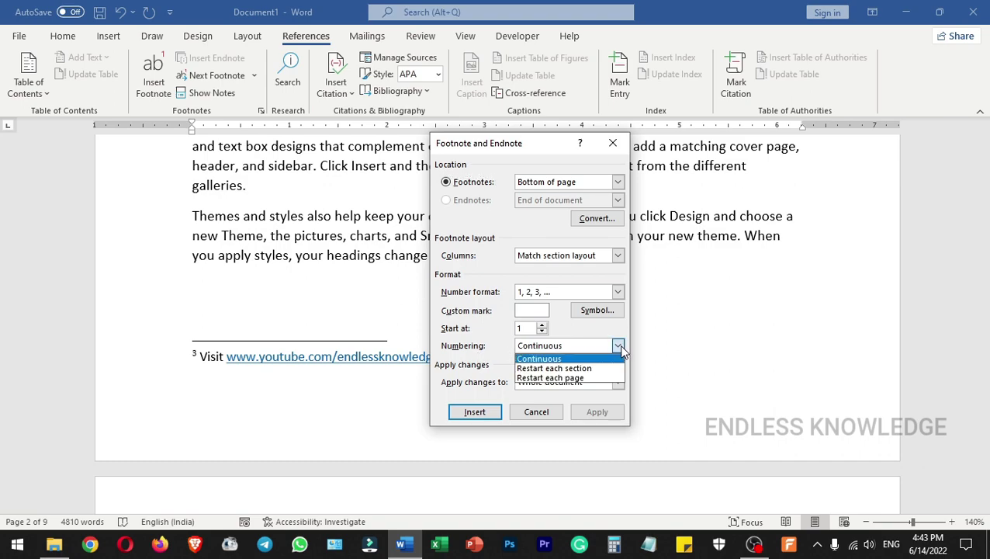
left_click(596, 378)
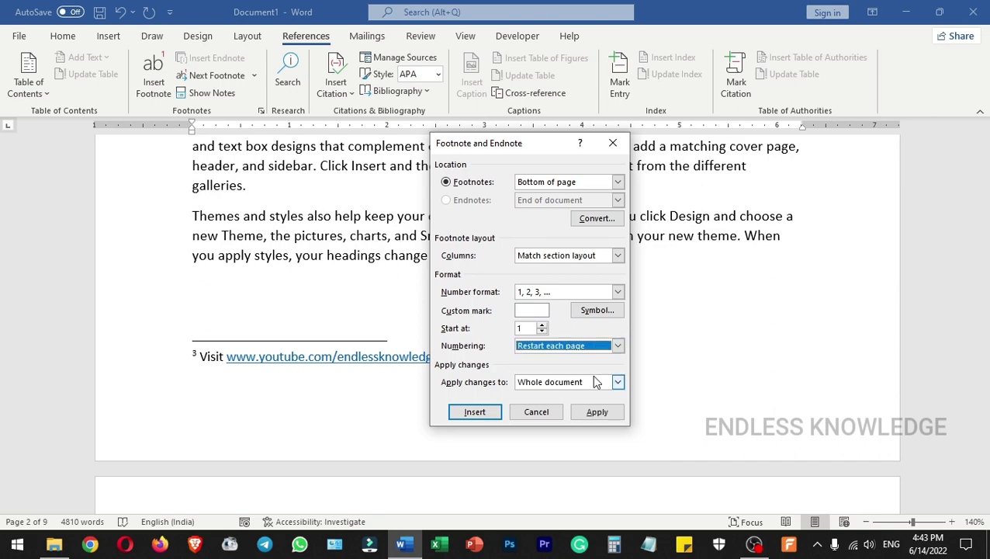
left_click(596, 412)
scroll(460, 327, "up", 5)
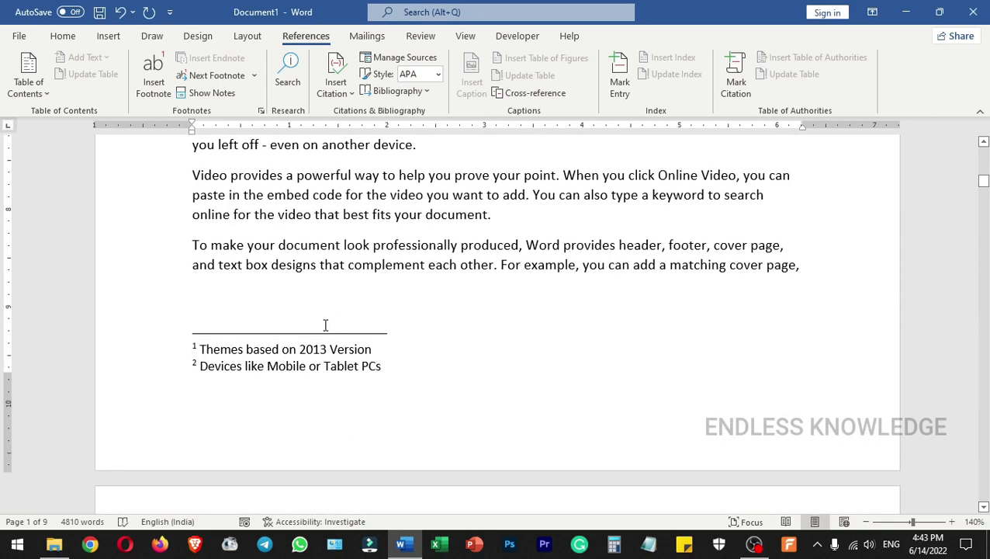
scroll(306, 350, "down", 12)
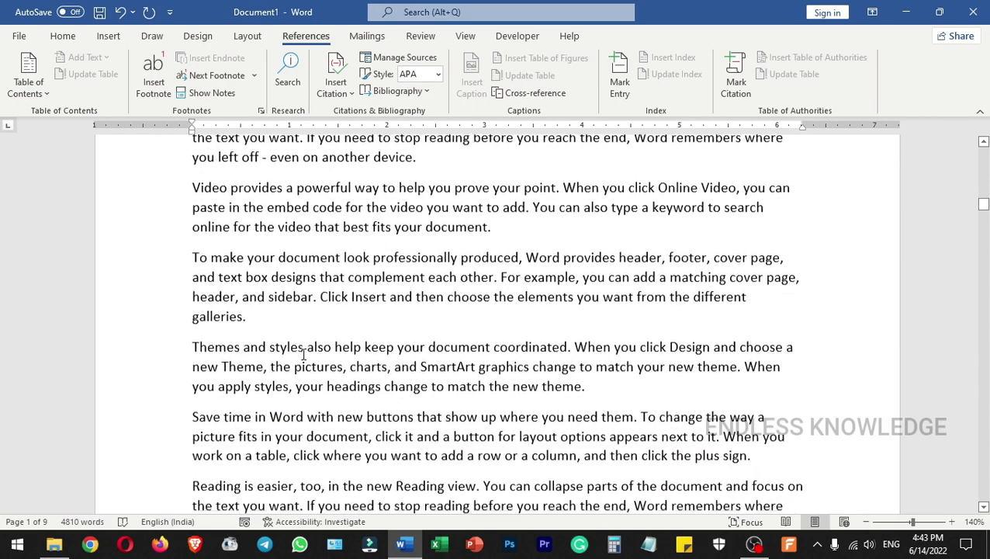
scroll(307, 354, "down", 5)
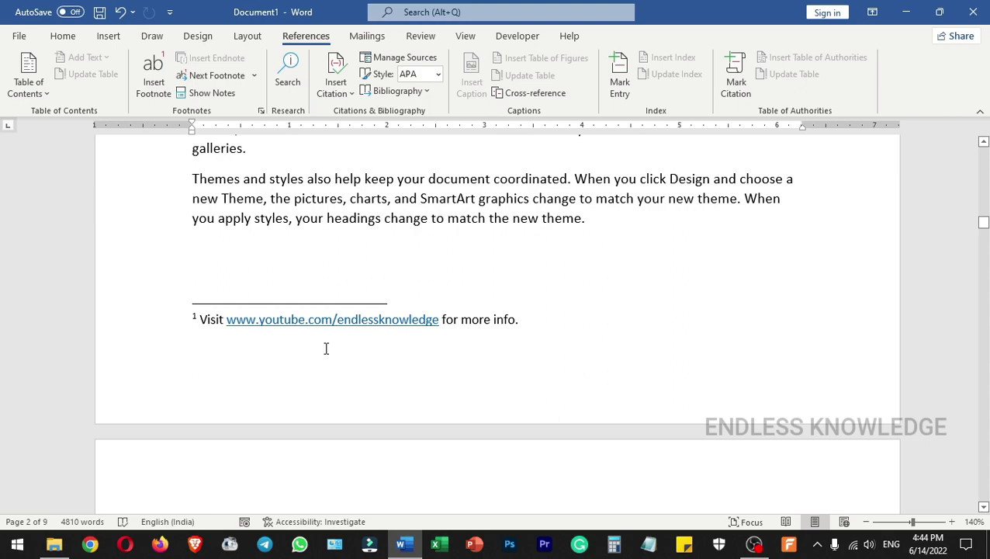
Try the footnote number formats a, b, c and A, B, C, and choose i, ii, iii.
left_click(262, 111)
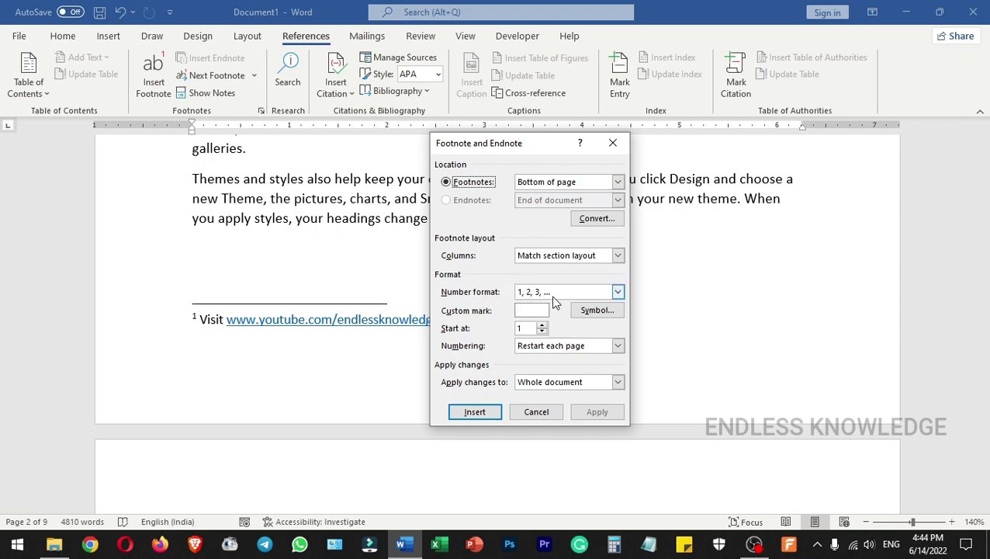
left_click(618, 292)
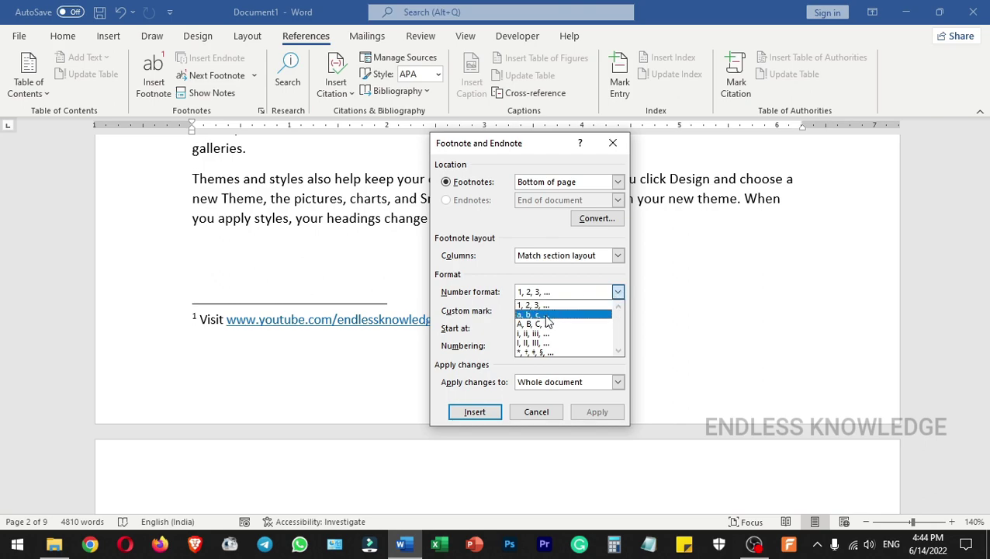
left_click(548, 316)
left_click(619, 292)
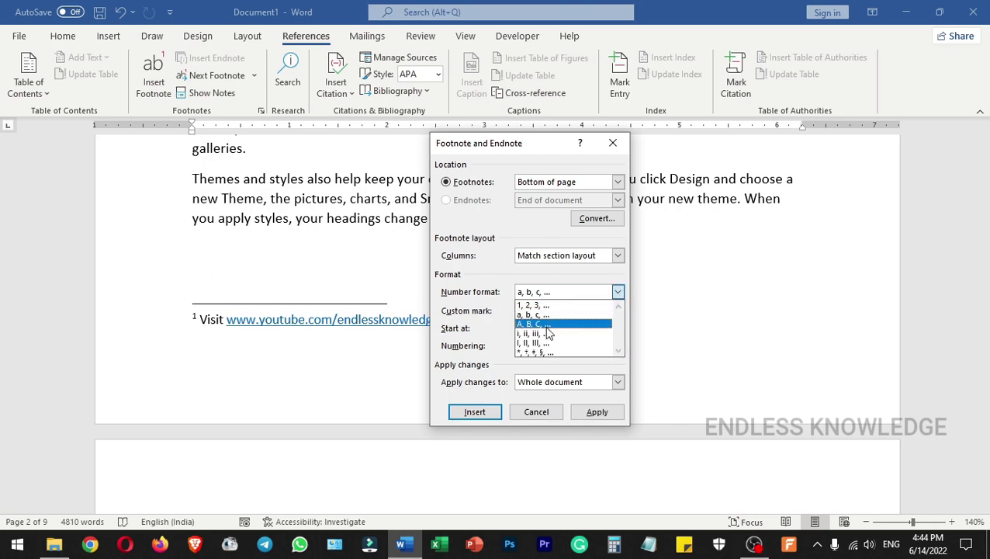
left_click(546, 323)
left_click(618, 292)
left_click(546, 333)
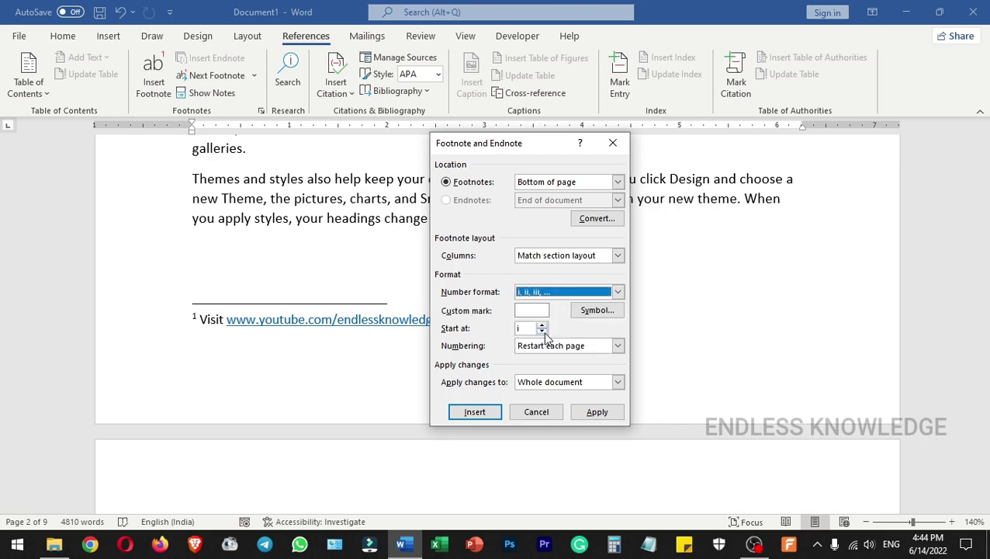
left_click(596, 310)
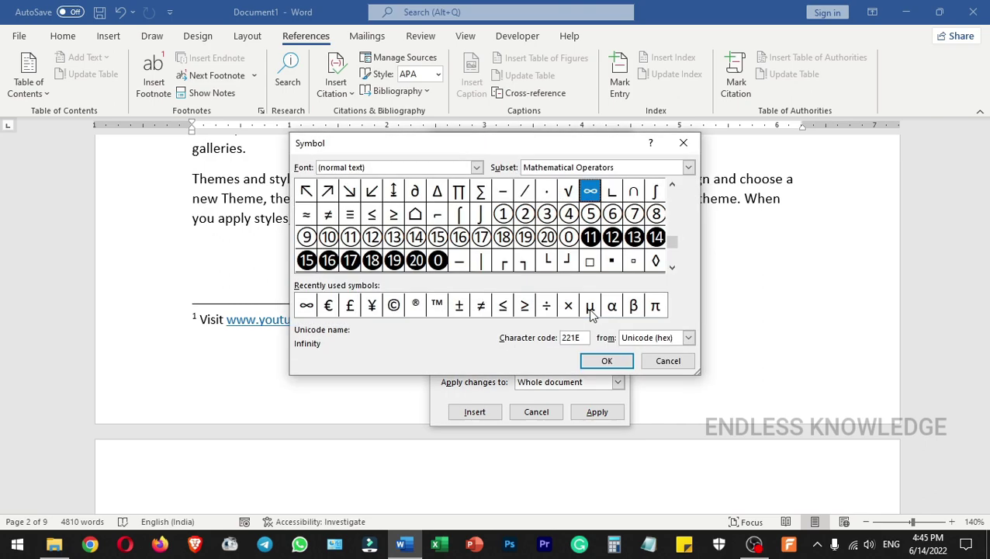
left_click(306, 305)
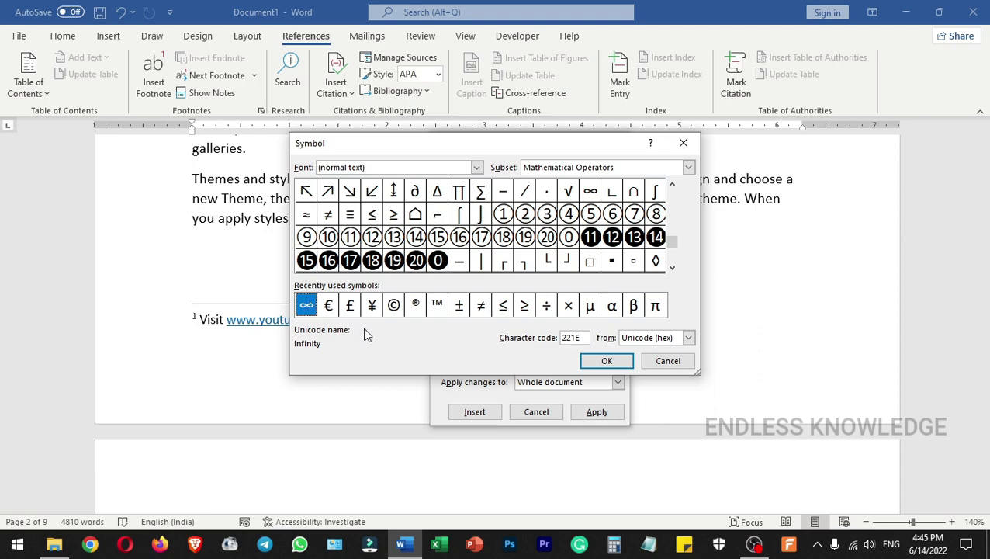
left_click(656, 361)
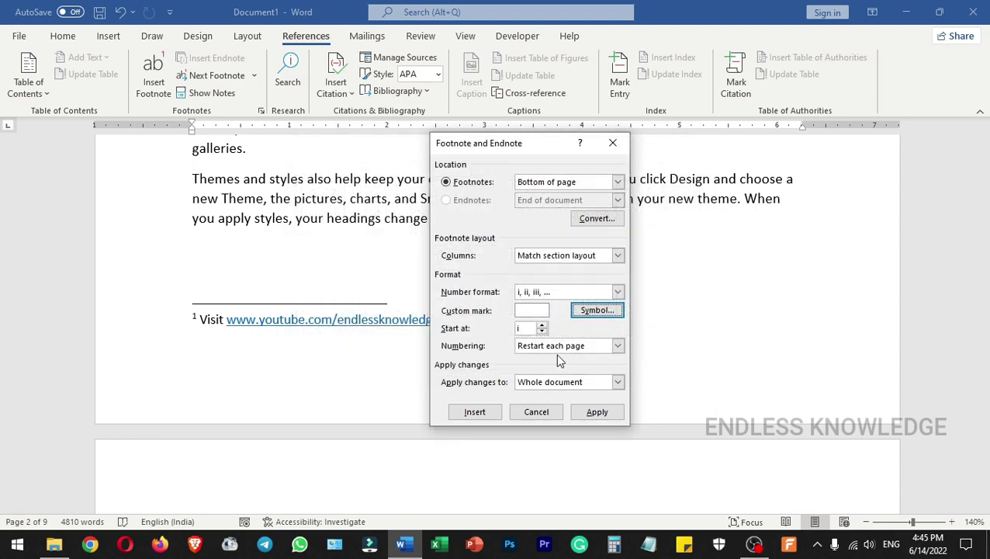
Set the footnote number format to 1, 2, 3 and review the footnotes on page 1 and the endnote on the last page.
left_click(617, 292)
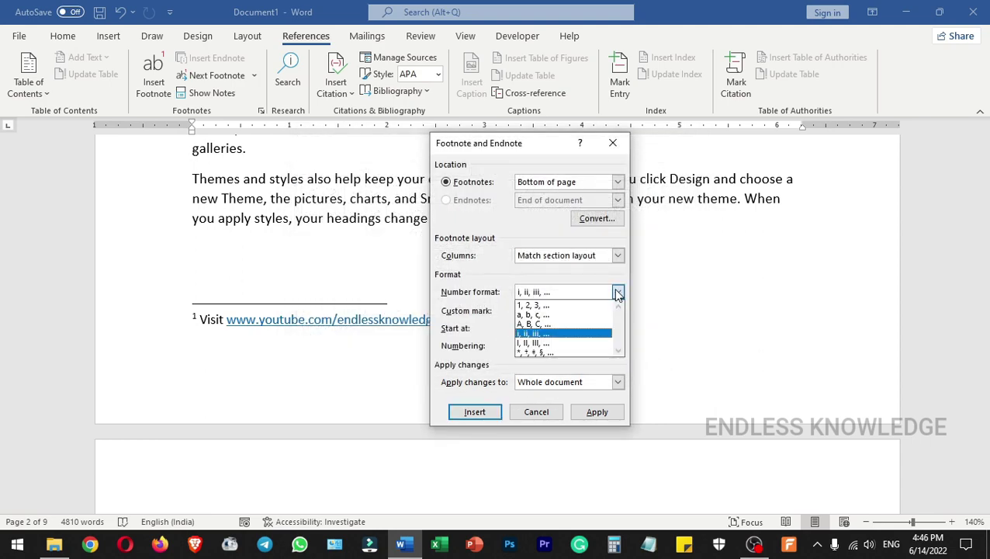
left_click(567, 306)
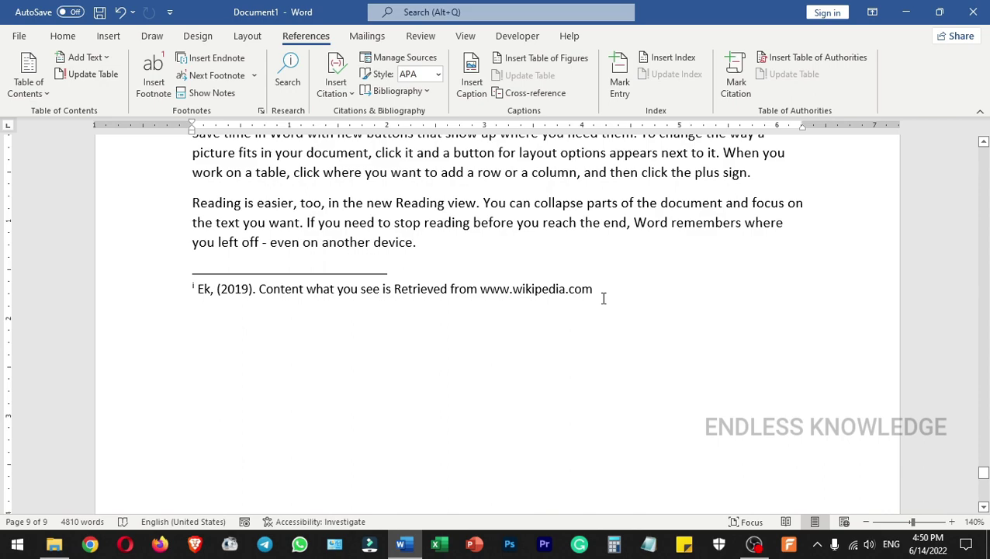
scroll(604, 298, "up", 5)
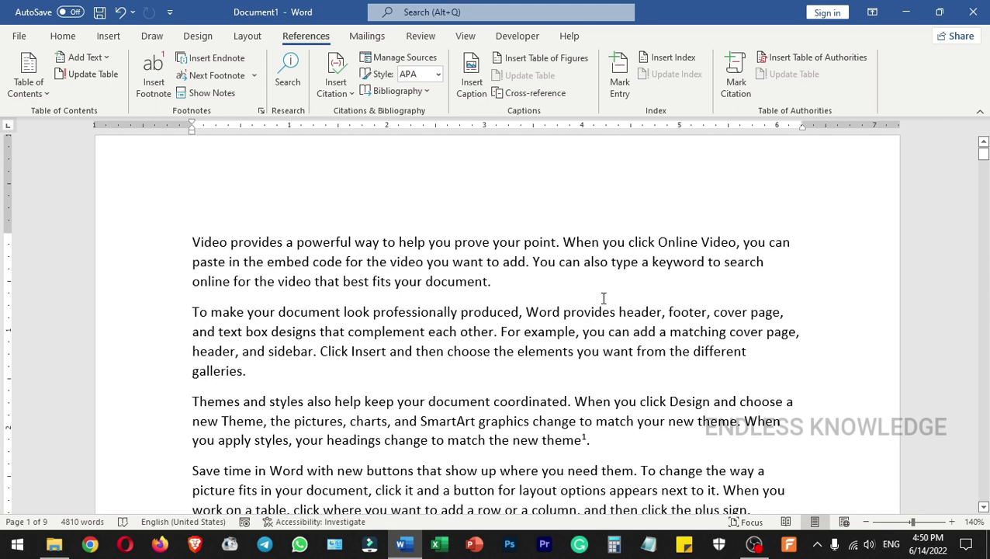
scroll(604, 298, "down", 4)
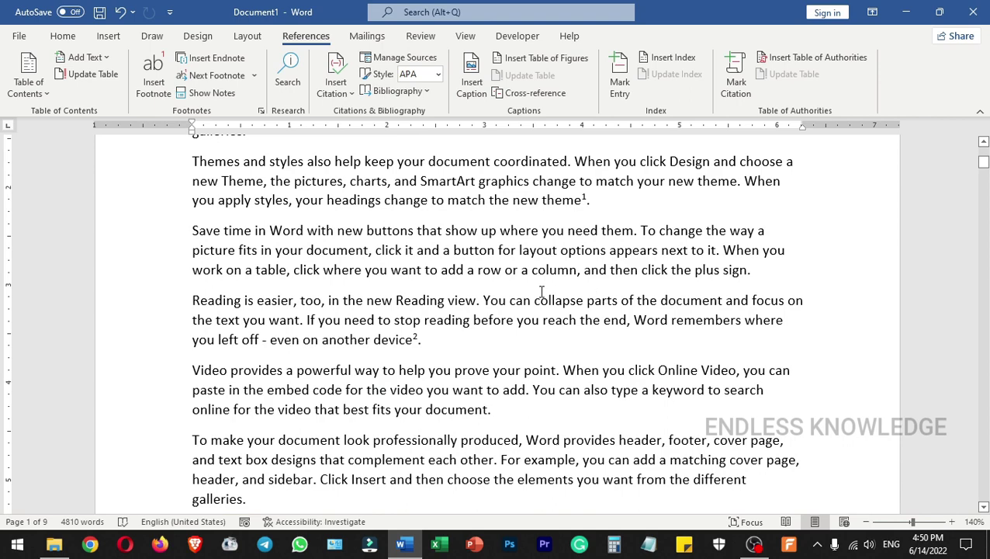
scroll(541, 291, "down", 7)
scroll(541, 291, "down", 2)
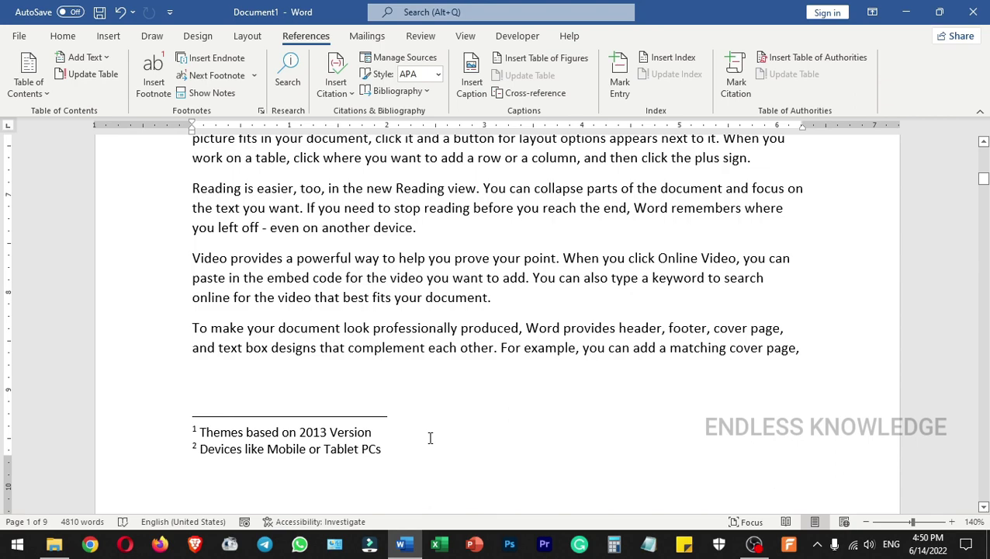
key("ctrl+End")
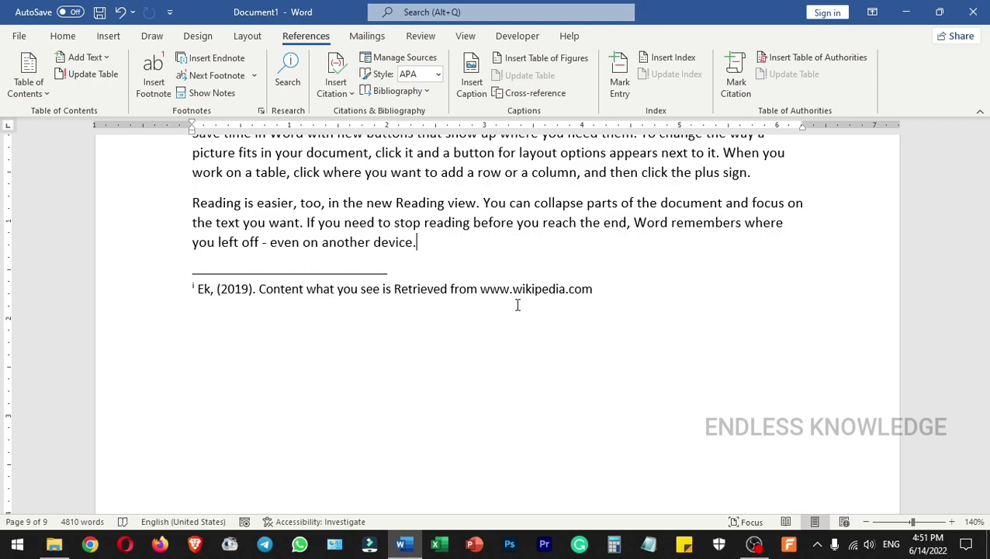
Insert a continuous section break on page 3 after the paragraph ending "video that best fits your document.".
scroll(512, 298, "up", 20)
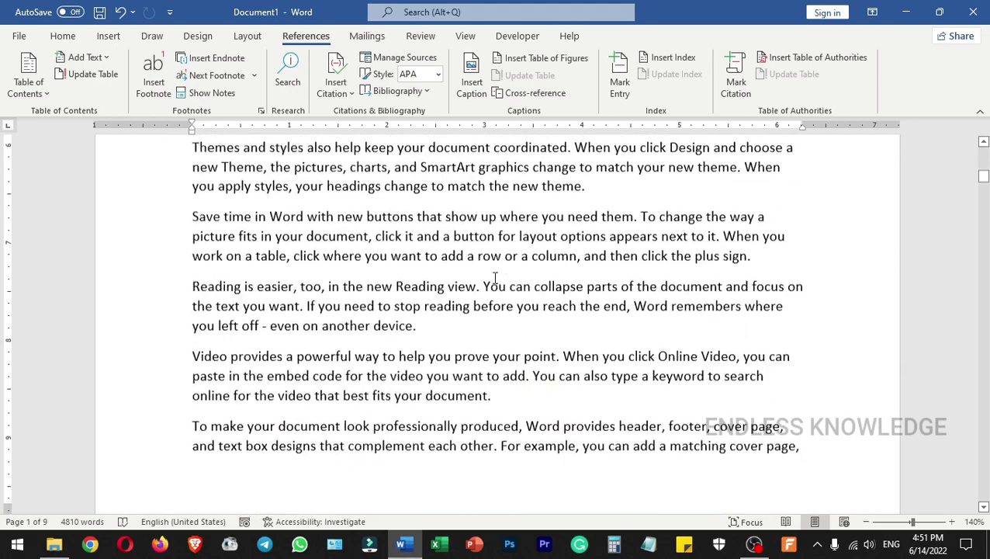
scroll(491, 285, "down", 10)
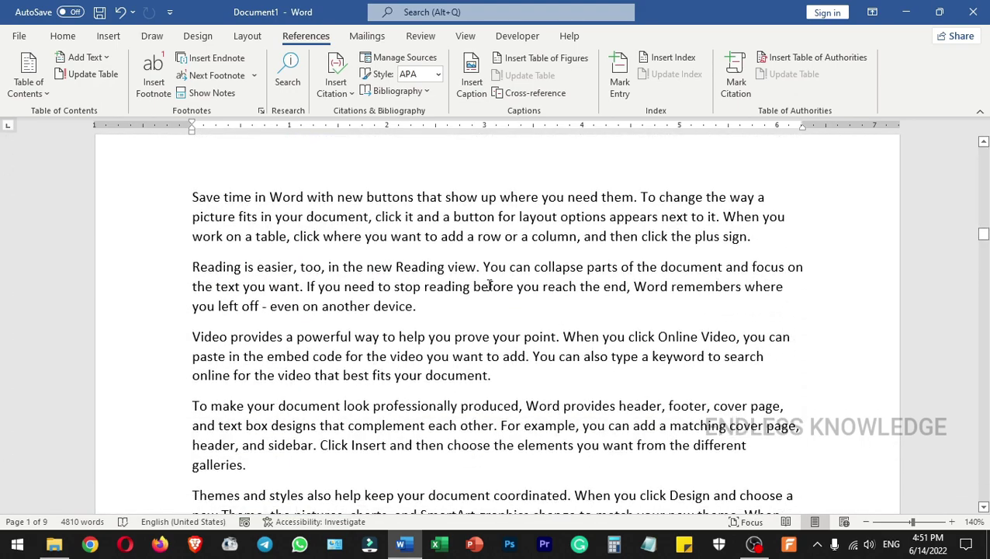
left_click(535, 289)
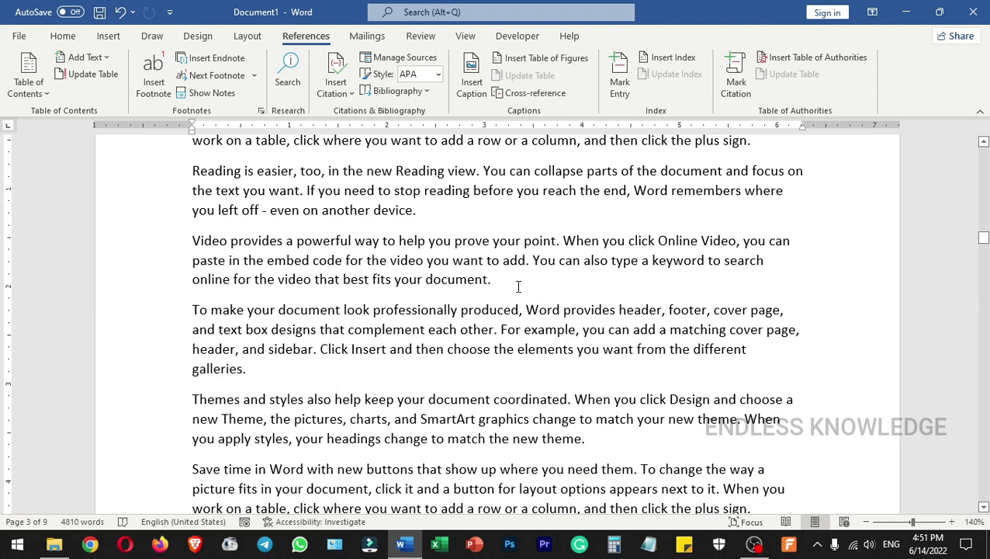
left_click(256, 43)
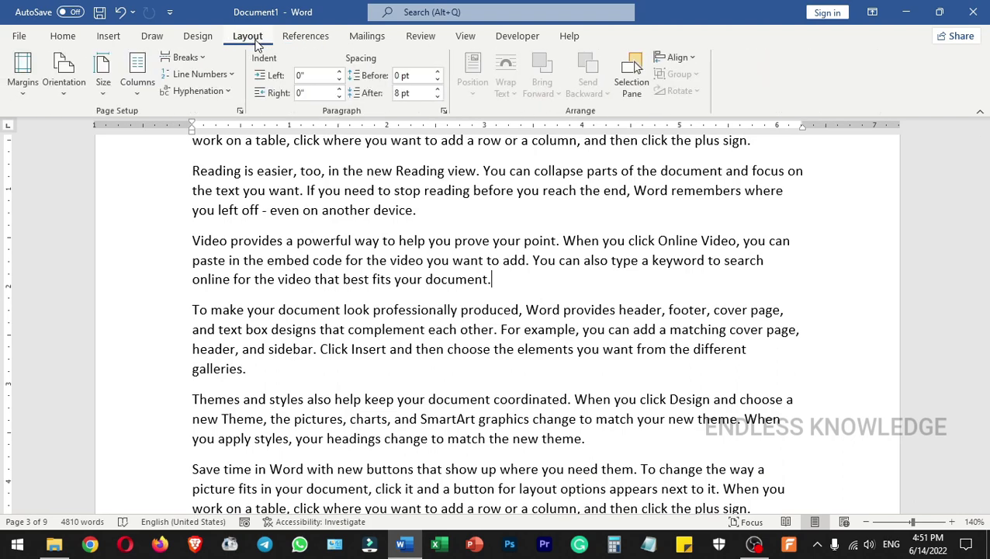
left_click(209, 58)
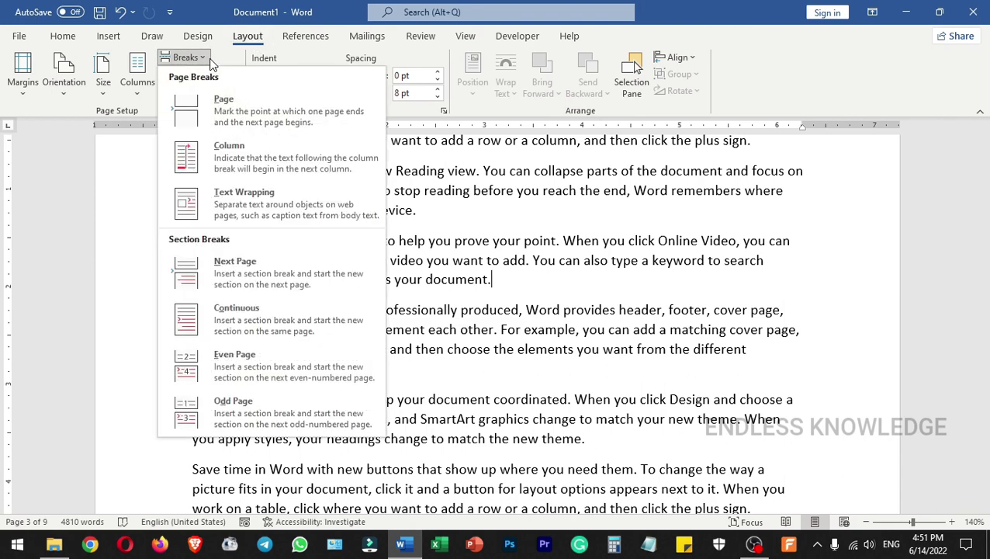
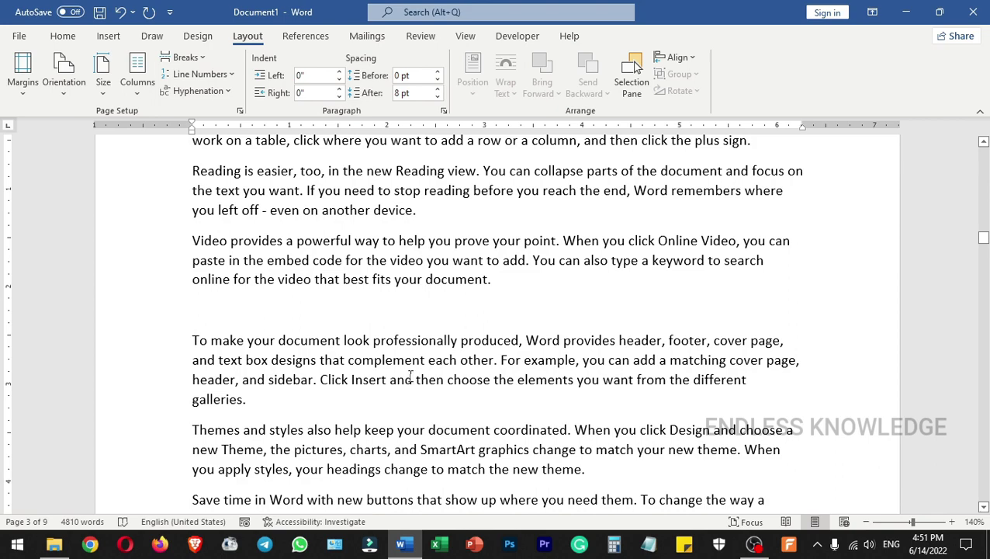
key("Down")
Try inserting an endnote on page 3 after "even on another device" and return to the section break.
left_click(519, 219)
left_click(305, 36)
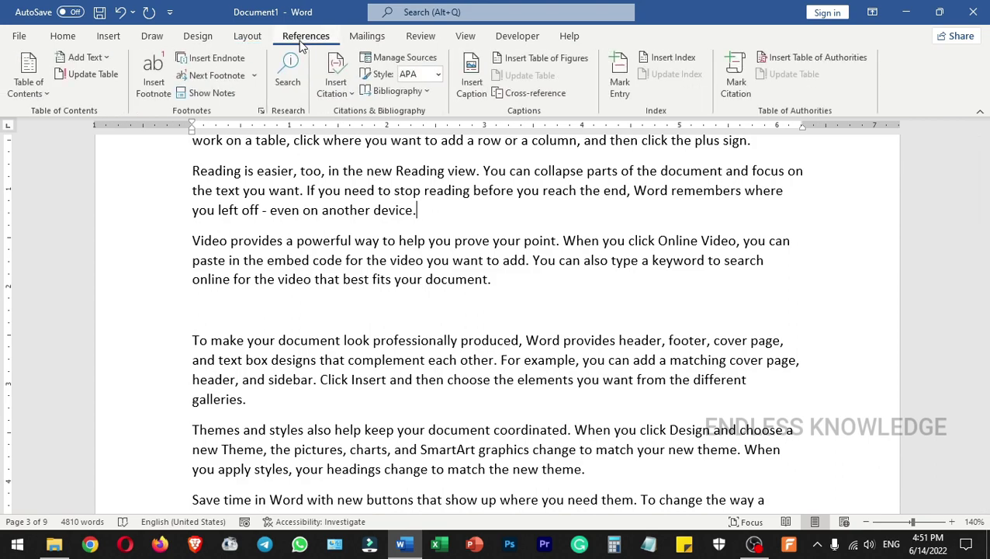
left_click(217, 59)
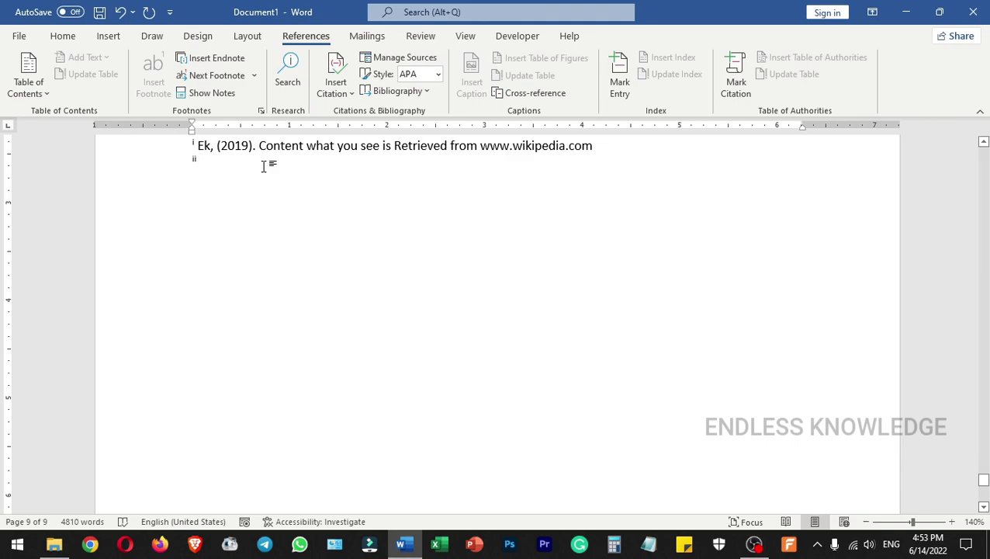
key("shift+F5")
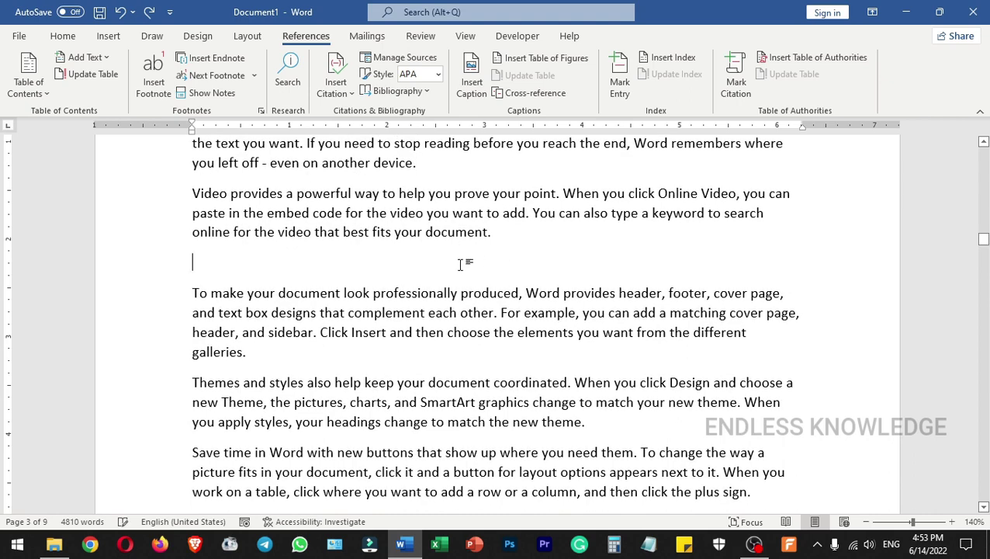
Set the endnote location to End of section and apply it to this section.
left_click(262, 113)
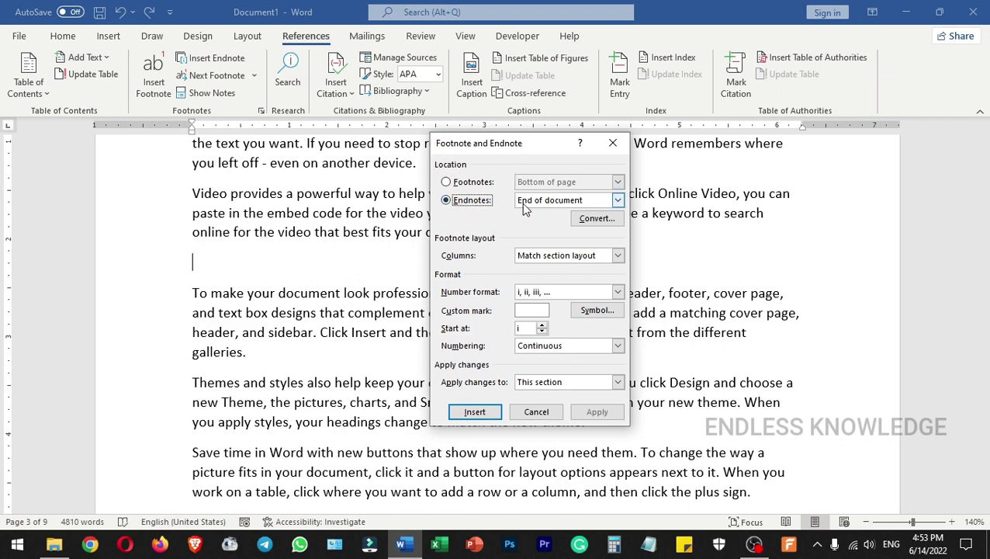
left_click(618, 201)
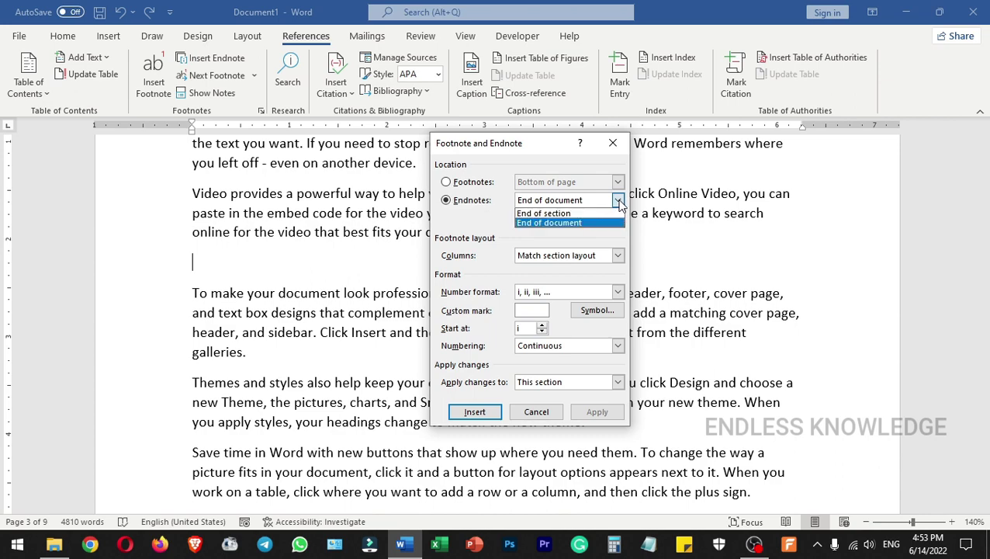
left_click(567, 213)
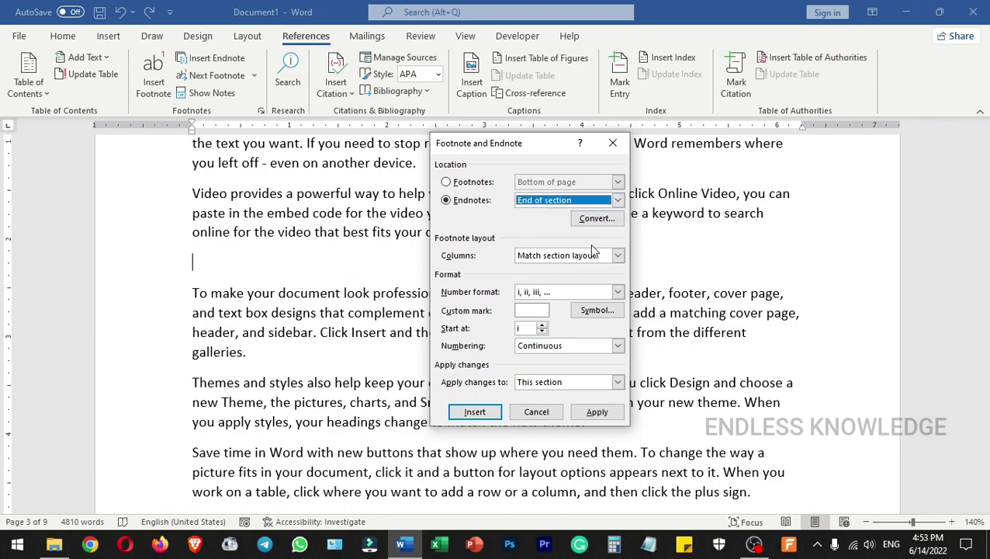
left_click(597, 412)
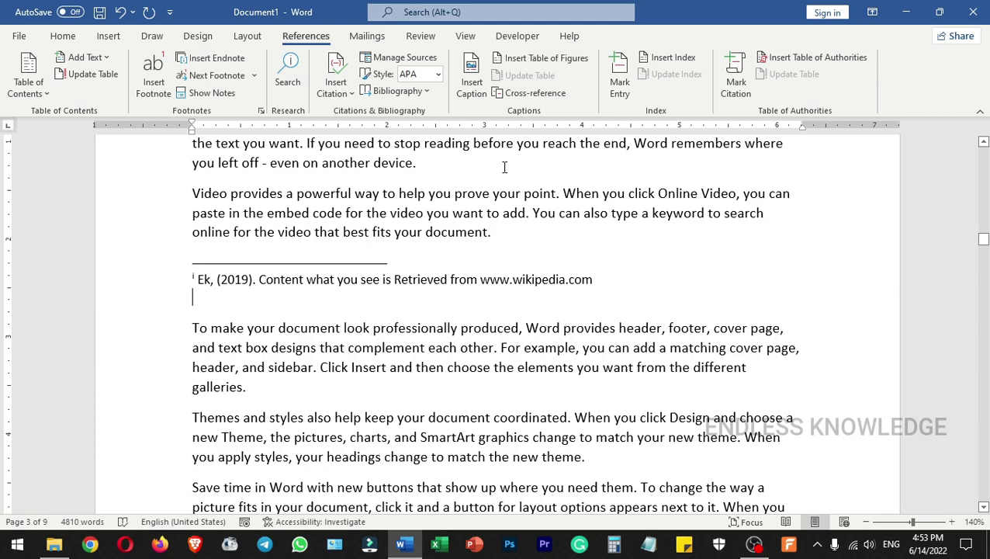
Insert an endnote after "from the different galleries." in the paragraph following the section break on page 3.
scroll(500, 186, "up", 5)
scroll(674, 325, "down", 7)
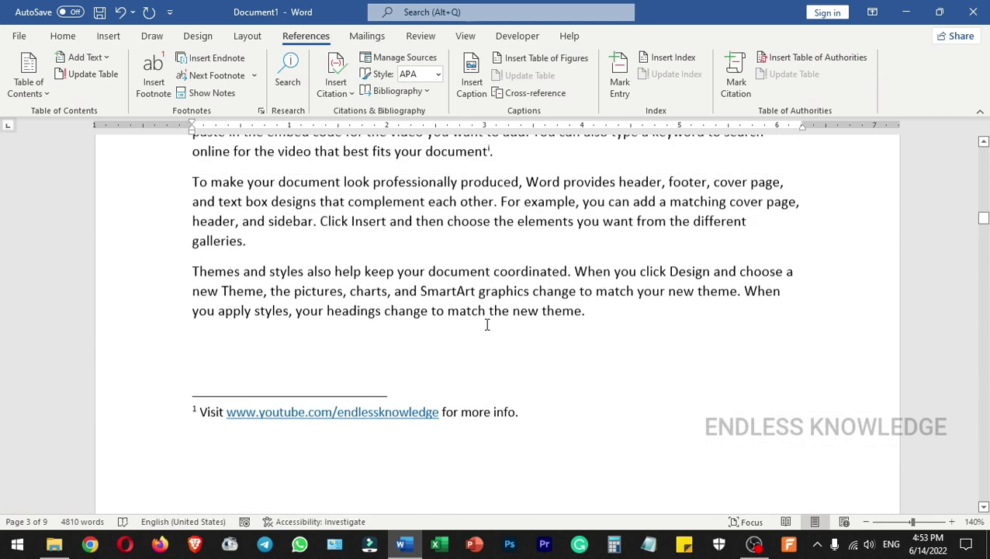
scroll(487, 305, "up", 4)
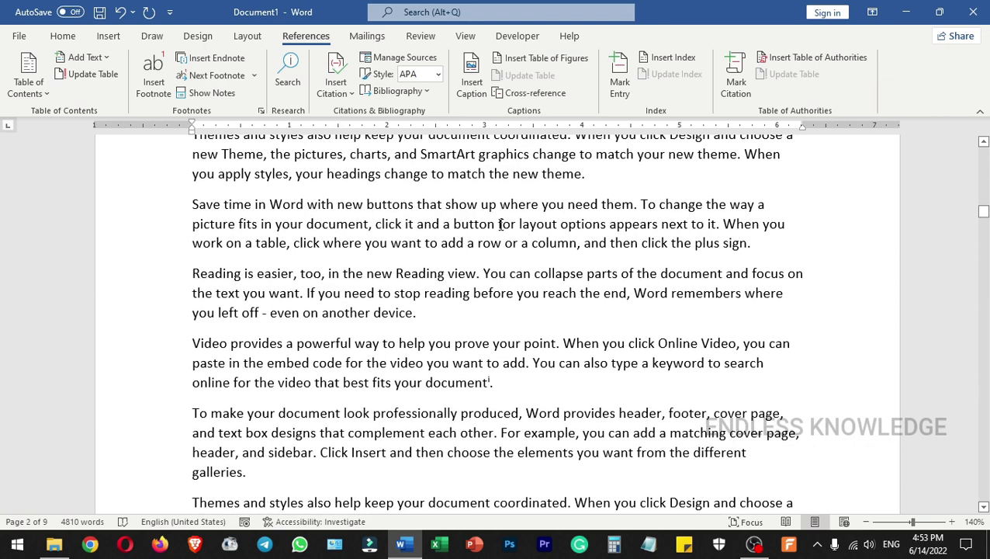
scroll(500, 224, "up", 5)
scroll(501, 223, "down", 8)
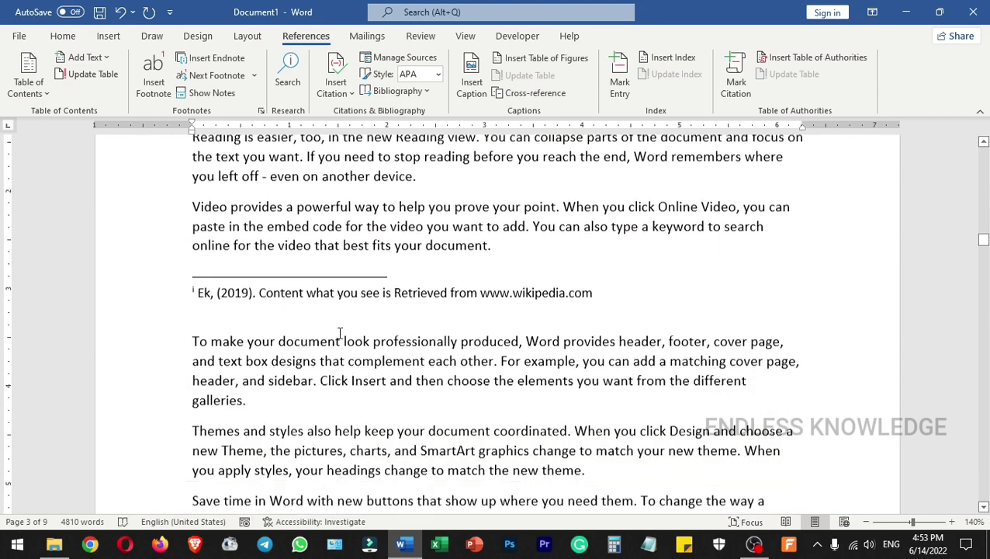
scroll(388, 310, "down", 3)
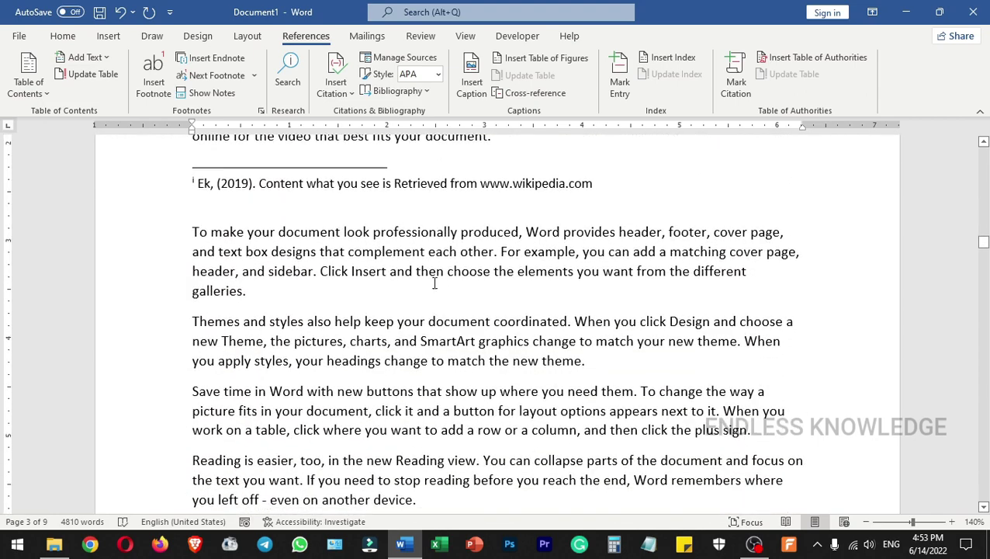
left_click(211, 59)
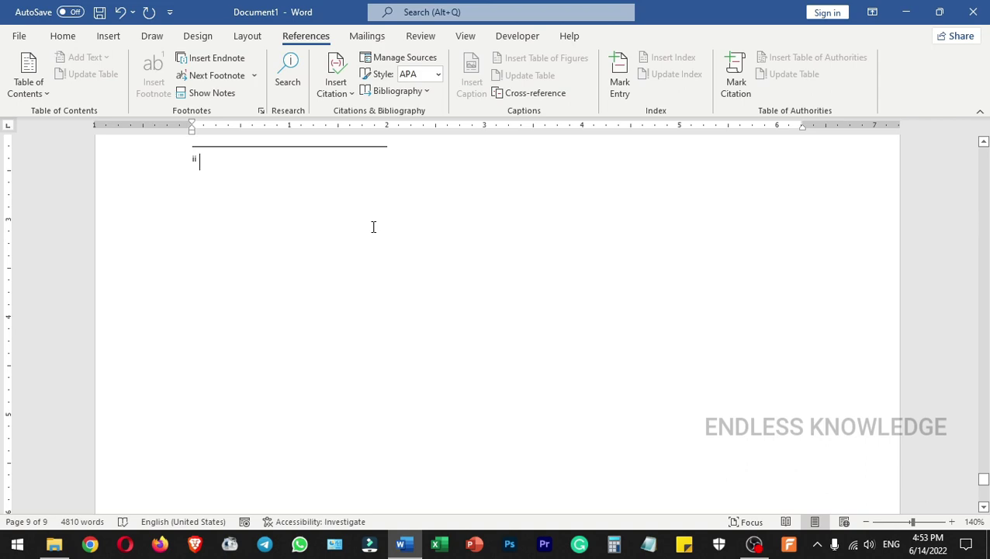
scroll(370, 225, "up", 3)
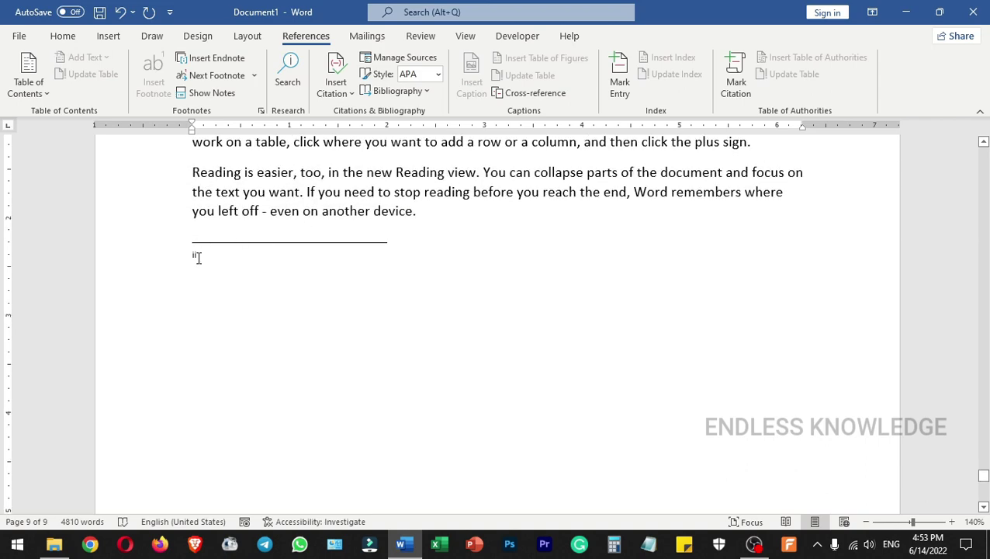
Set the endnote numbering to restart each section and apply it to this section.
left_click(260, 110)
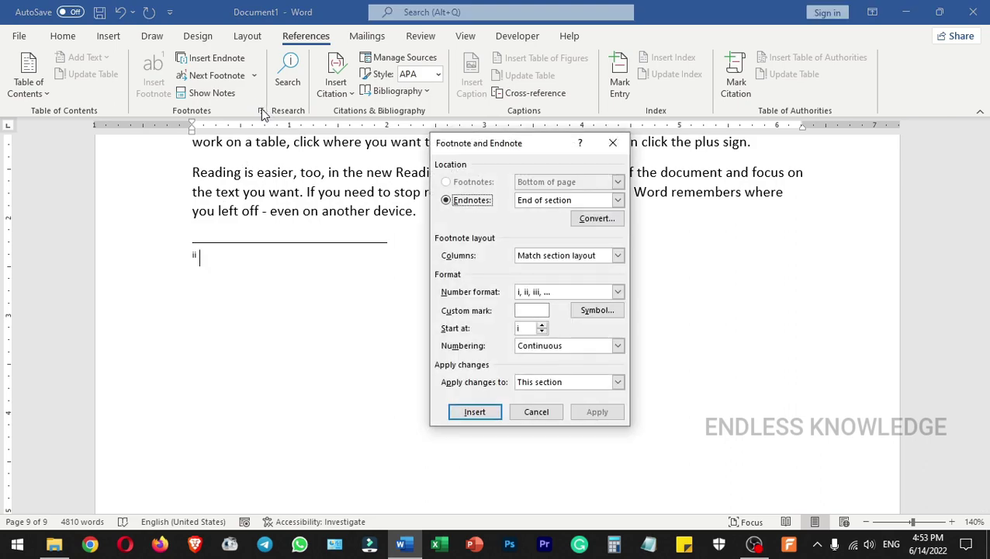
left_click(617, 346)
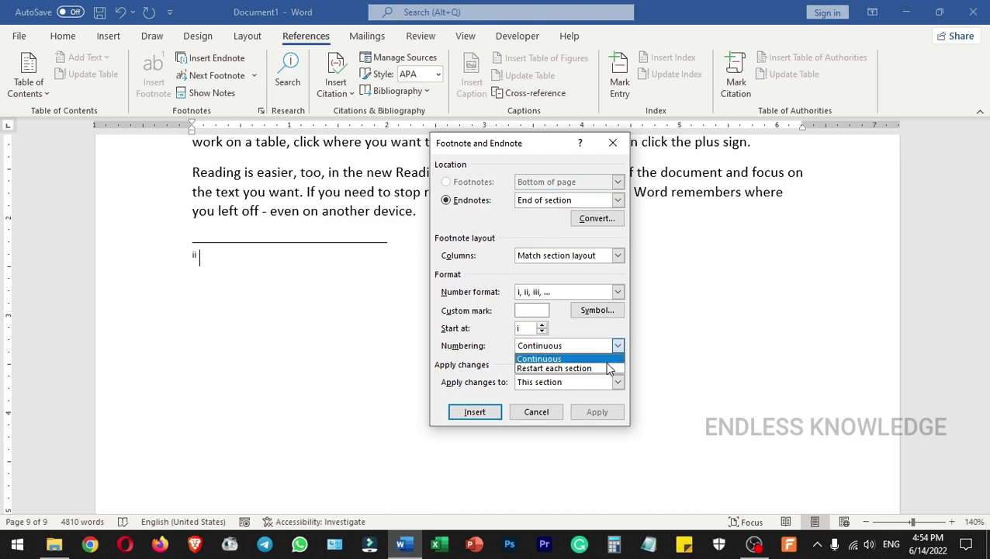
left_click(607, 368)
left_click(597, 412)
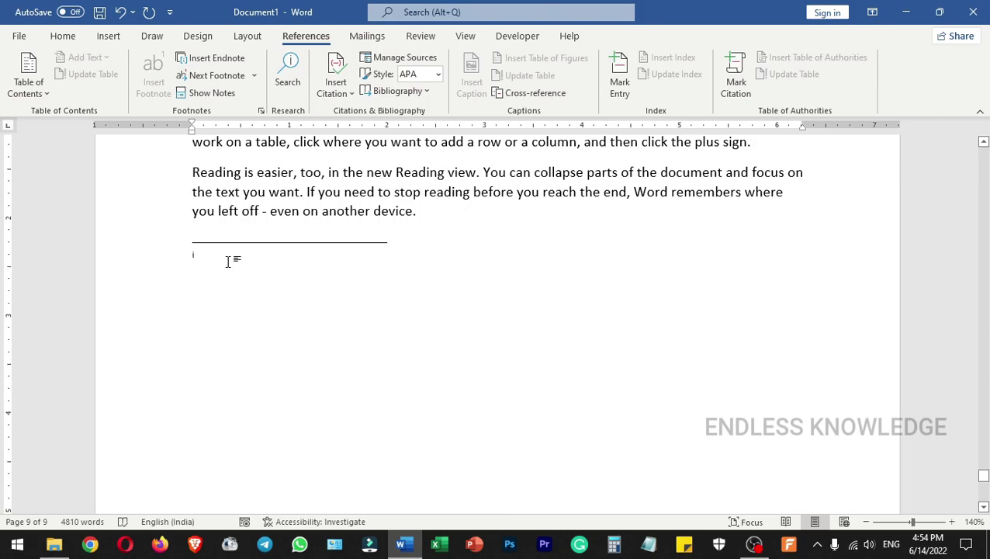
Insert an endnote within "SmartArt" on page 8 and another one on page 1 in the first section.
scroll(287, 261, "up", 15)
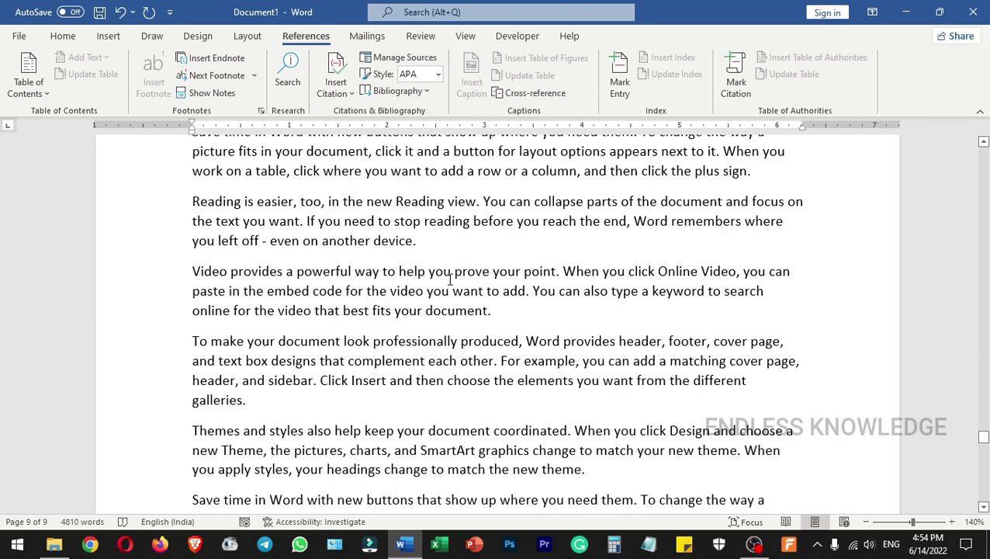
scroll(454, 233, "up", 3)
left_click(456, 209)
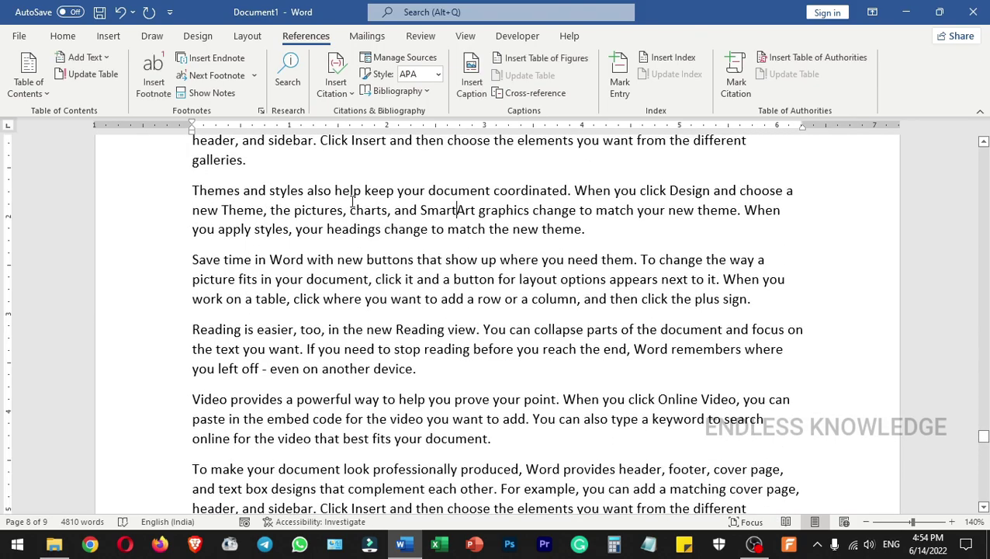
left_click(216, 58)
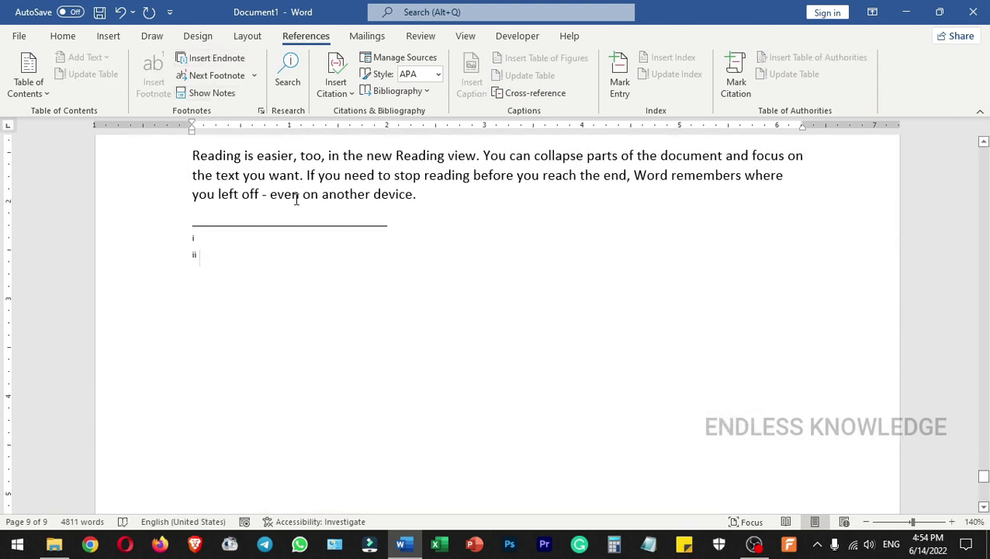
key("ctrl+Home")
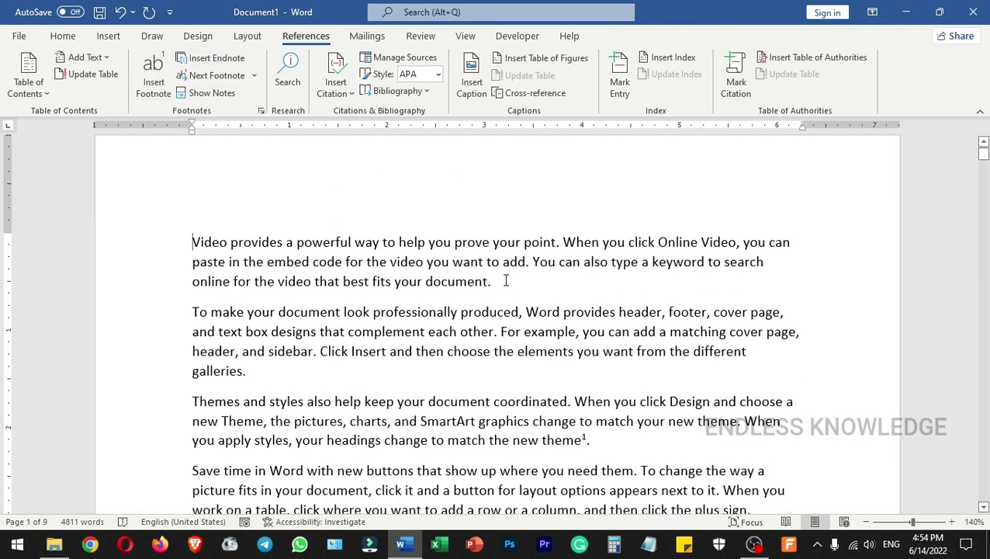
left_click(216, 59)
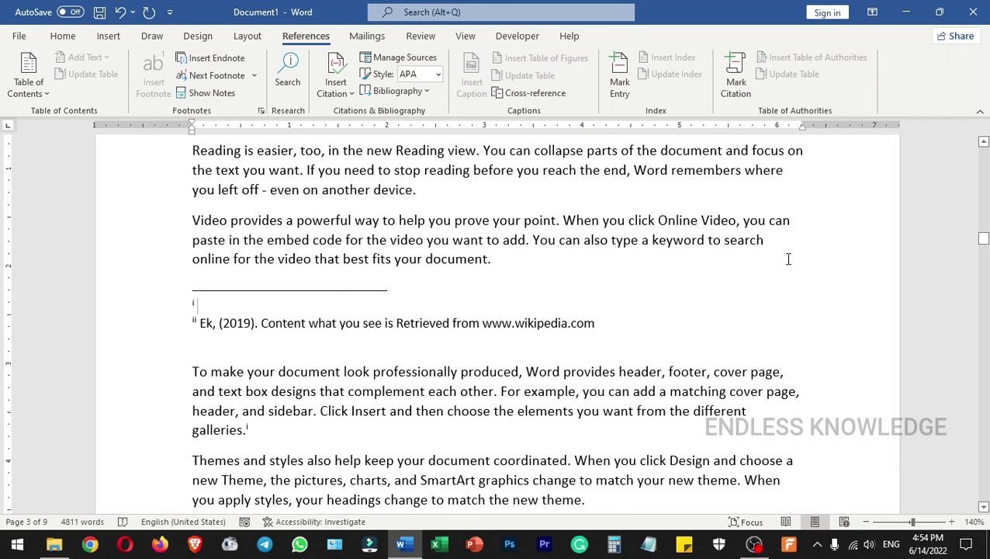
Delete the footnote reference after "match the new theme" in the "Themes and styles" paragraph on page 1.
left_click_drag(983, 240, 983, 168)
scroll(522, 269, "down", 5)
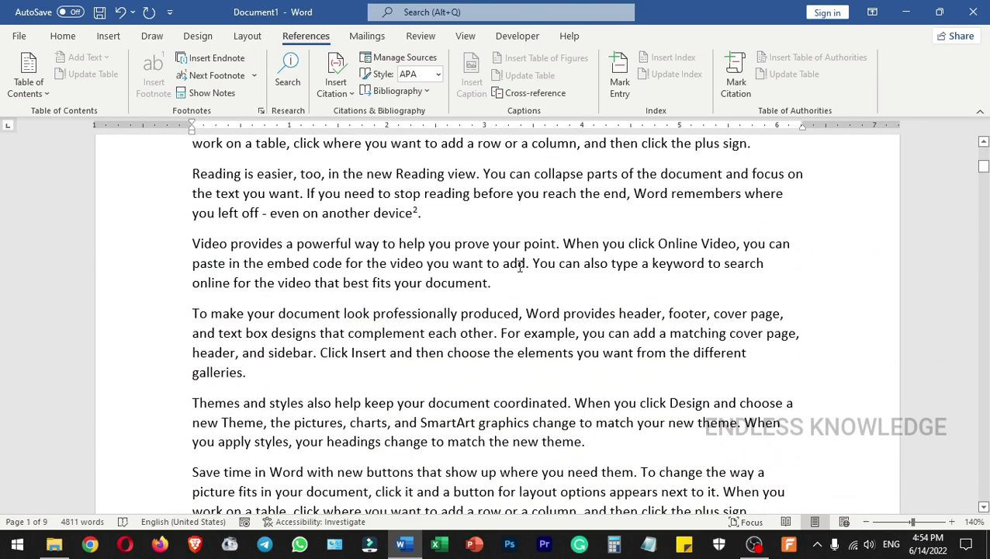
scroll(521, 269, "up", 3)
left_click(588, 217)
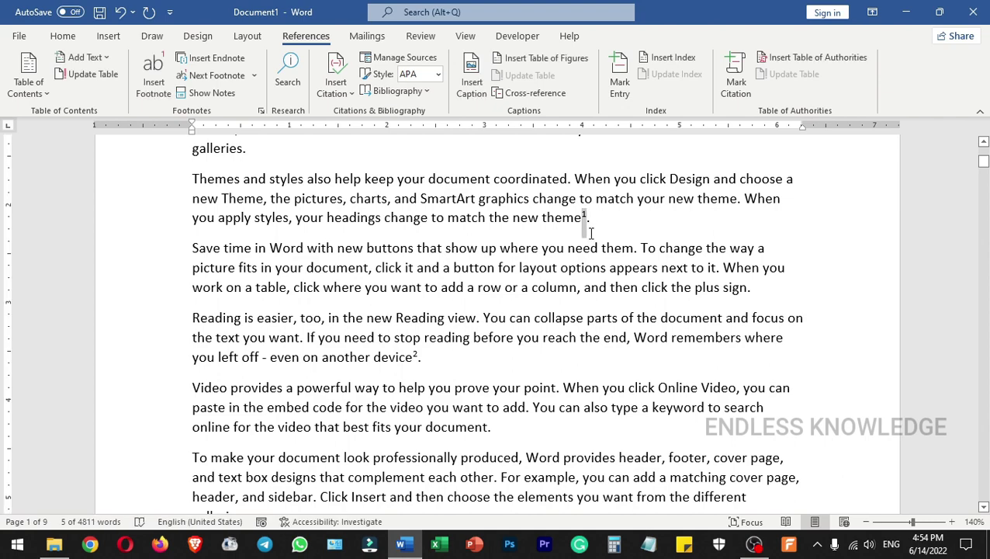
key("BackSpace")
scroll(445, 247, "down", 1)
scroll(446, 247, "down", 5)
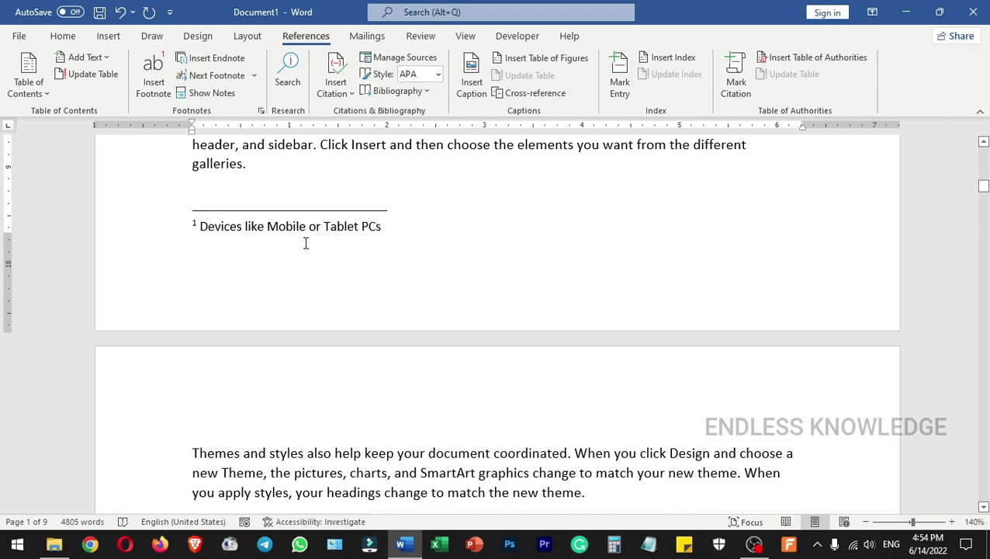
Insert a new footnote after "match the new theme" in the "Themes and styles" paragraph on page 1.
scroll(306, 243, "up", 10)
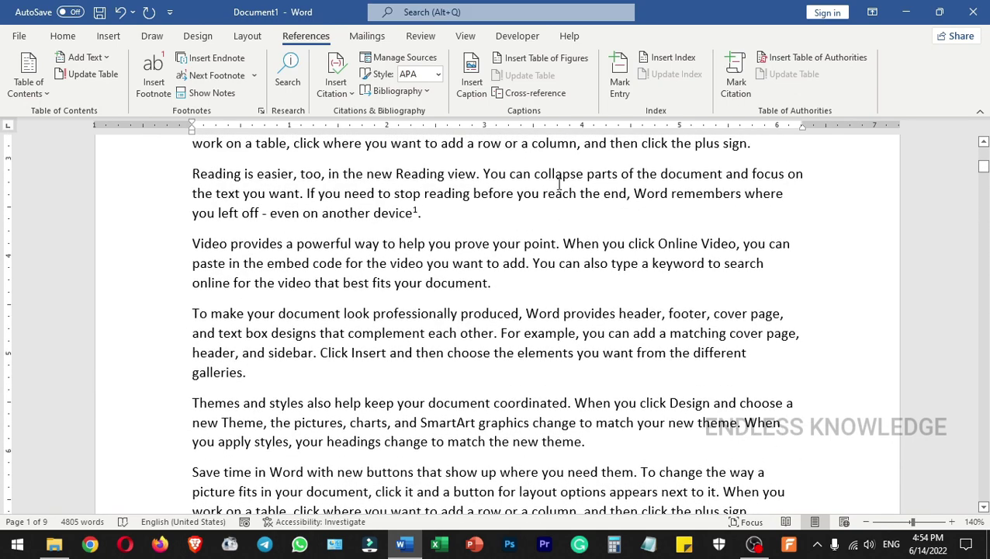
scroll(572, 202, "up", 3)
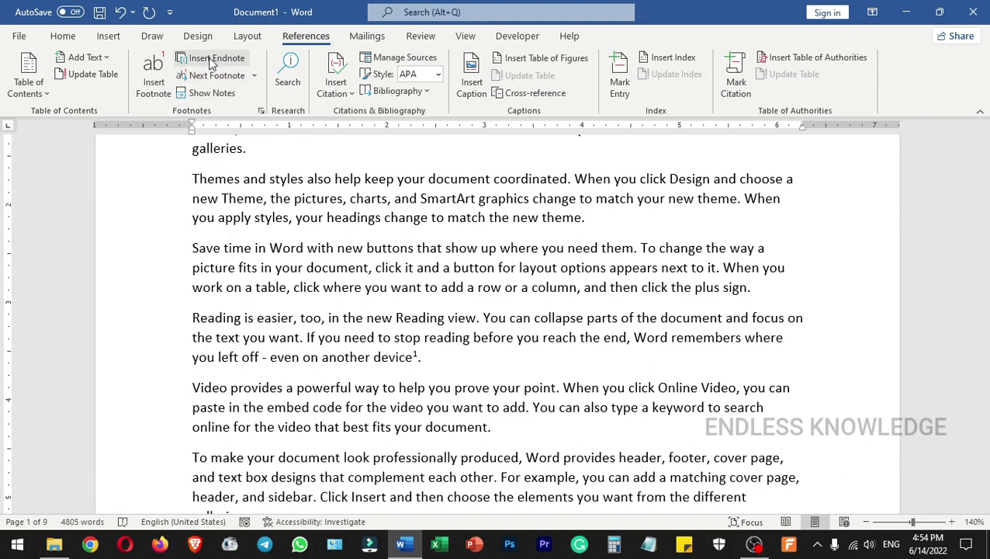
left_click(153, 77)
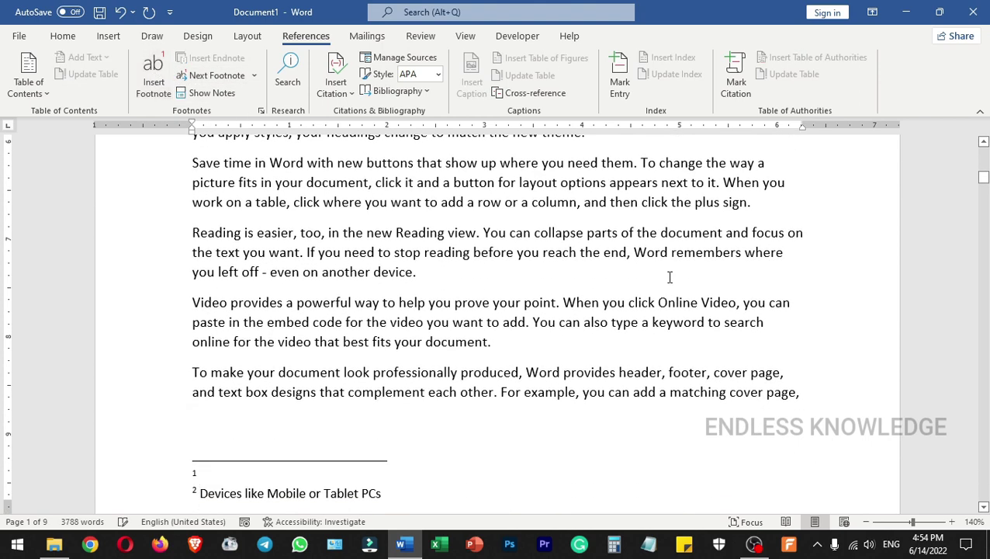
scroll(696, 276, "up", 10)
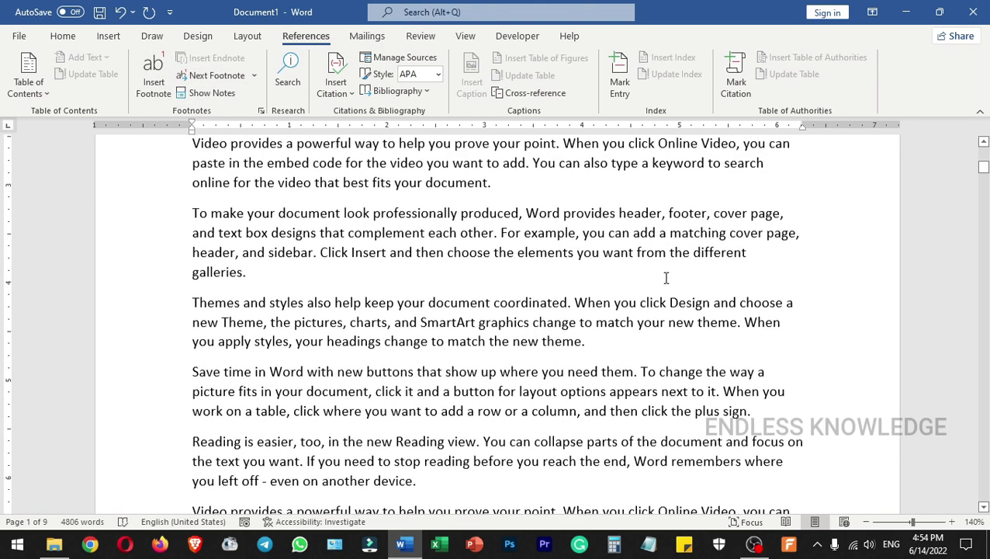
scroll(598, 211, "down", 1)
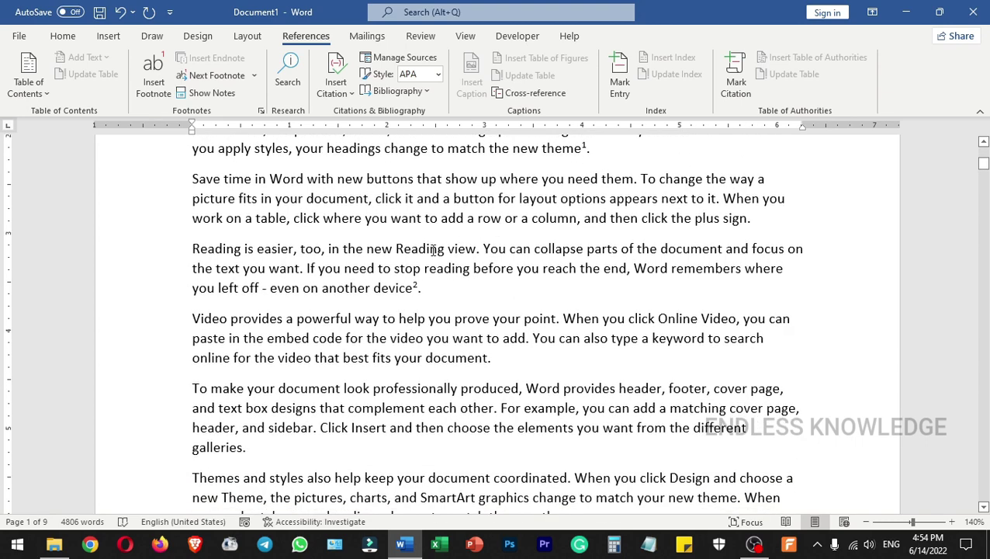
Insert another footnote on page 1 between the references at "new theme" and "another device".
left_click(578, 219)
left_click(159, 75)
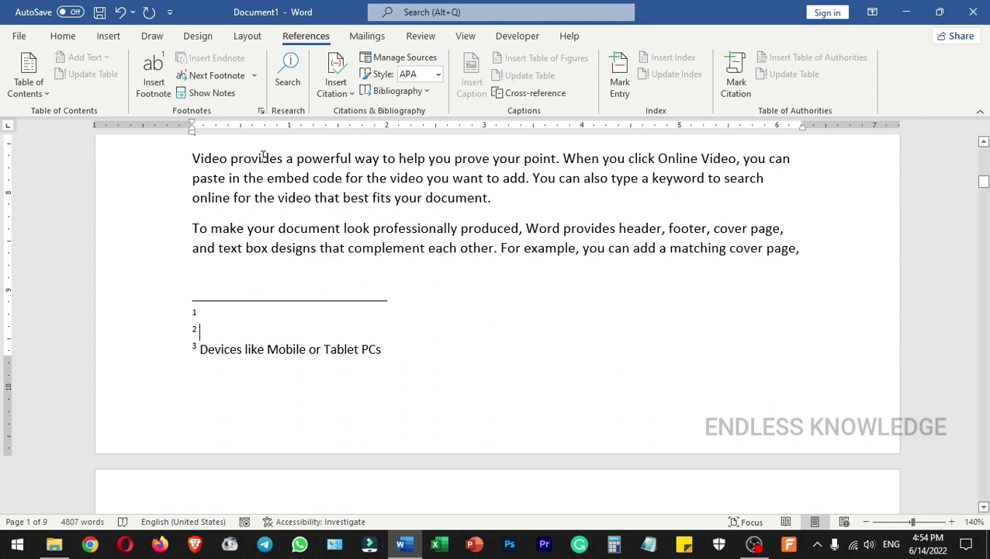
scroll(264, 157, "up", 2)
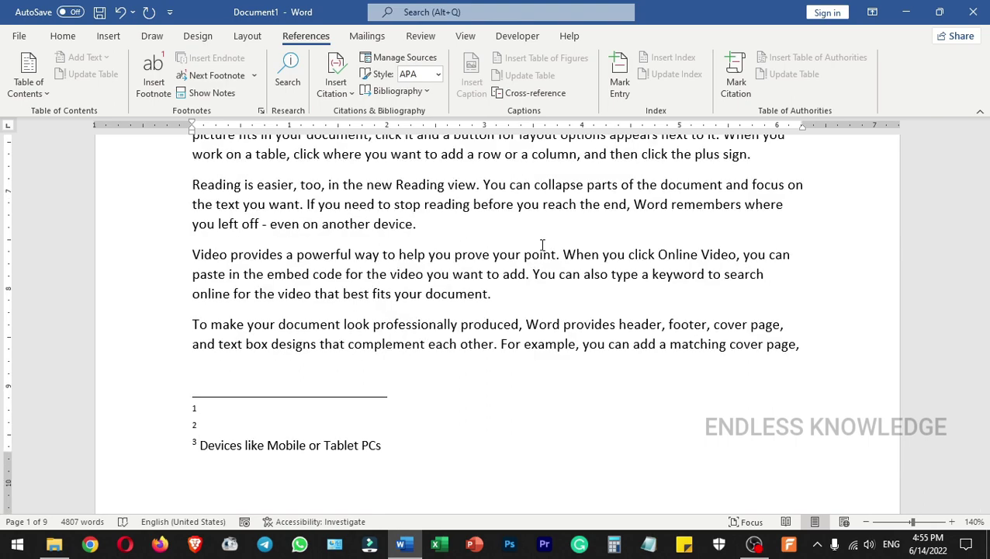